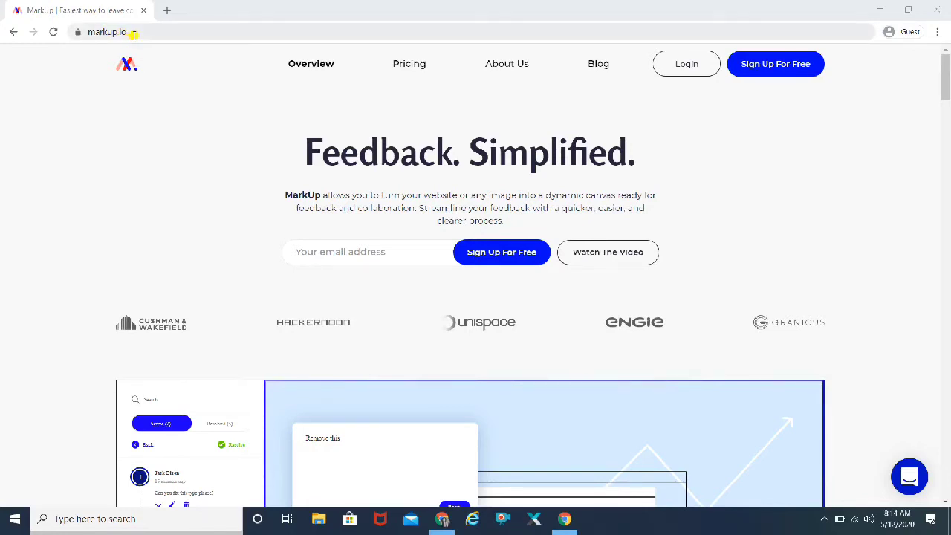
- Examine the MarkUp homepage's introduction, client logos and sample commenting canvas
{"action": "left_click", "coordinate": [134, 32]}
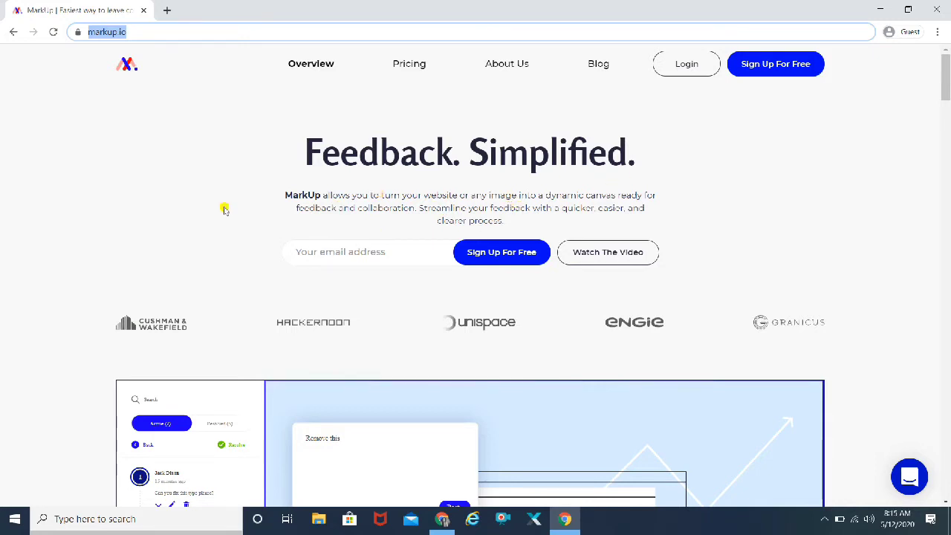
{"action": "scroll", "coordinate": [224, 210], "scroll_direction": "down", "scroll_amount": 1}
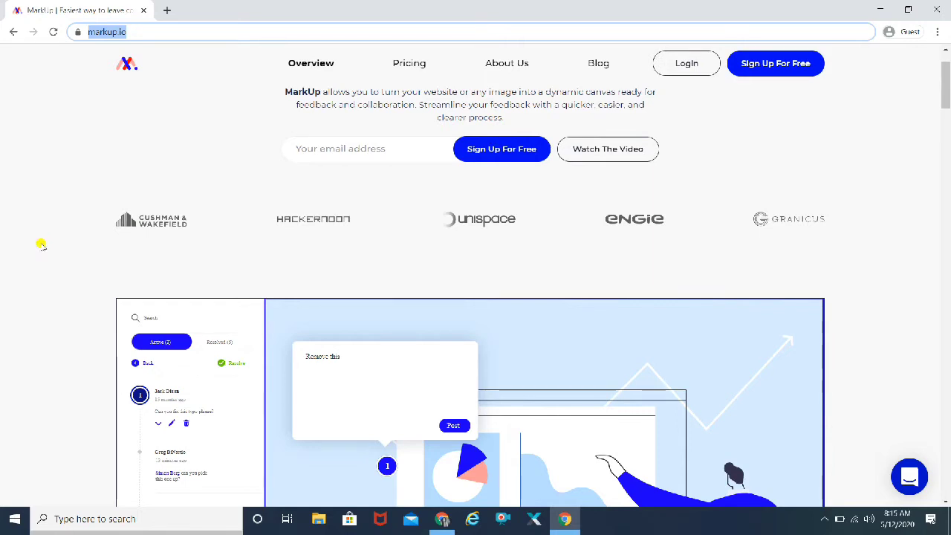
{"action": "scroll", "coordinate": [41, 244], "scroll_direction": "down", "scroll_amount": 1}
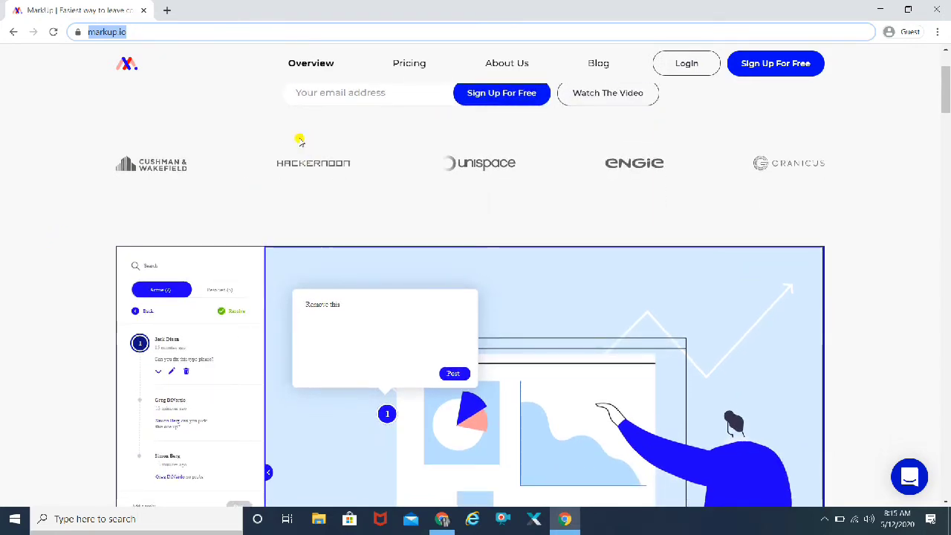
{"action": "scroll", "coordinate": [299, 141], "scroll_direction": "up", "scroll_amount": 2}
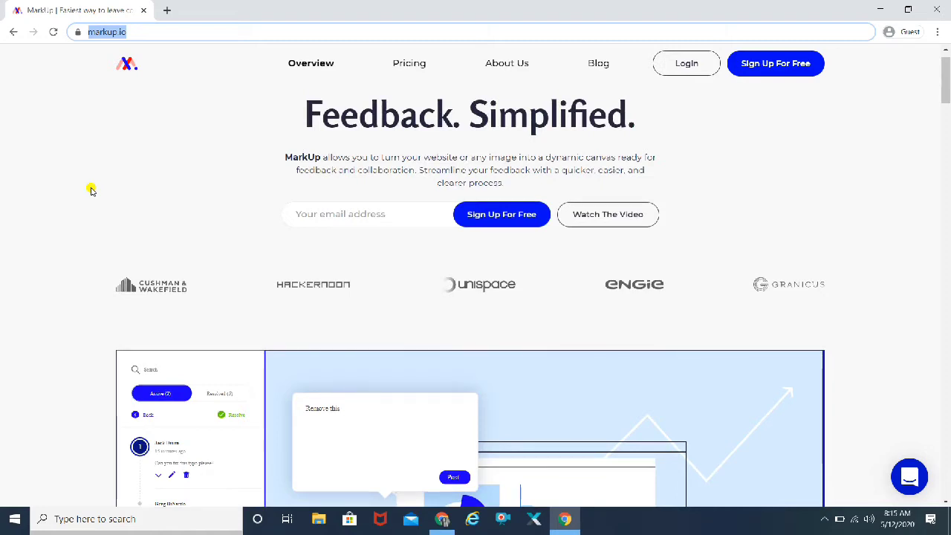
{"action": "scroll", "coordinate": [90, 191], "scroll_direction": "down", "scroll_amount": 2}
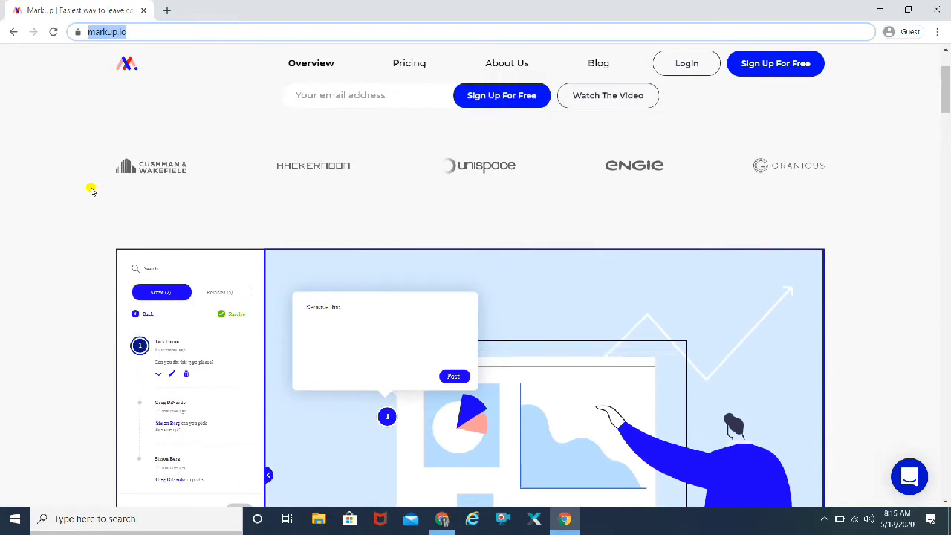
{"action": "scroll", "coordinate": [91, 191], "scroll_direction": "down", "scroll_amount": 1}
{"action": "scroll", "coordinate": [91, 191], "scroll_direction": "up", "scroll_amount": 1}
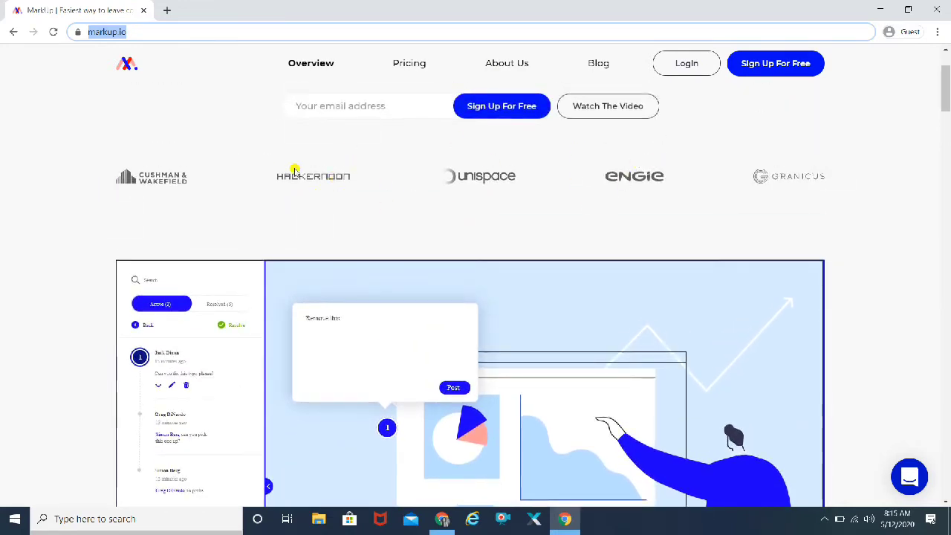
{"action": "scroll", "coordinate": [295, 171], "scroll_direction": "down", "scroll_amount": 3}
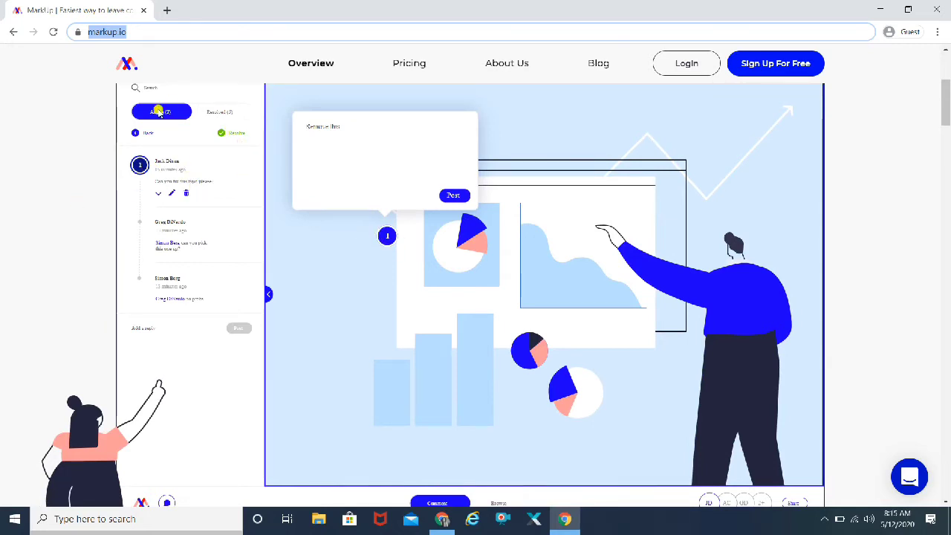
- Read the homepage's explanation of how MarkUp works and its feature sections, from "Go live quicker" to "Serif? Sans Serif?"
{"action": "scroll", "coordinate": [49, 327], "scroll_direction": "down", "scroll_amount": 10}
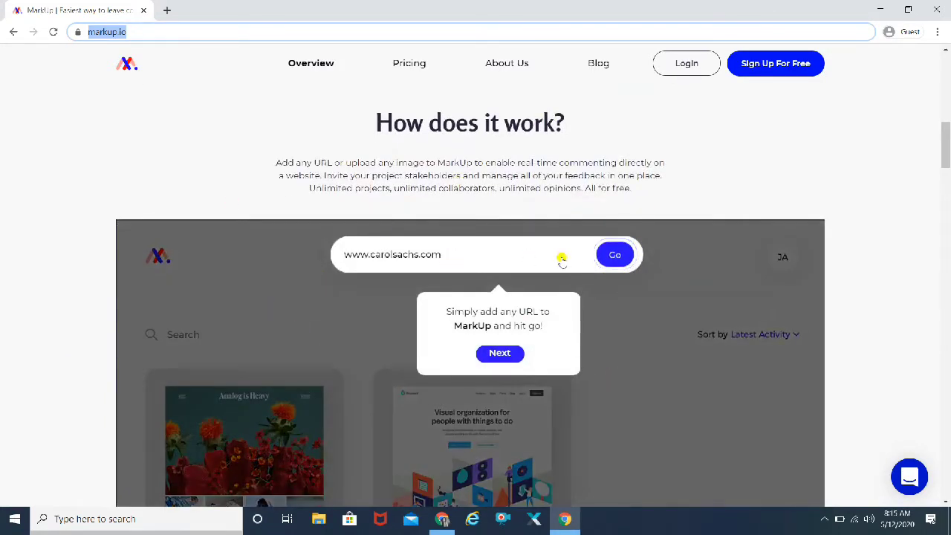
{"action": "scroll", "coordinate": [704, 333], "scroll_direction": "down", "scroll_amount": 6}
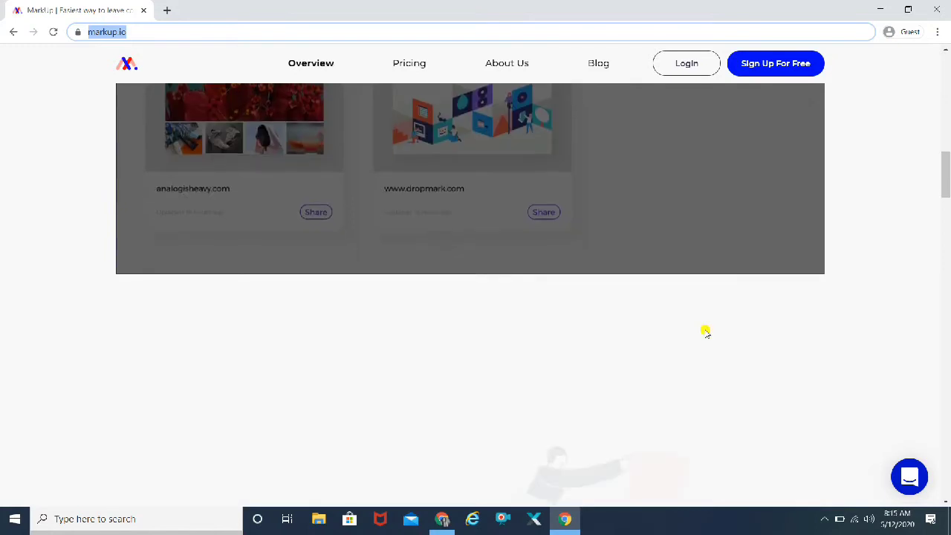
{"action": "scroll", "coordinate": [705, 332], "scroll_direction": "down", "scroll_amount": 3}
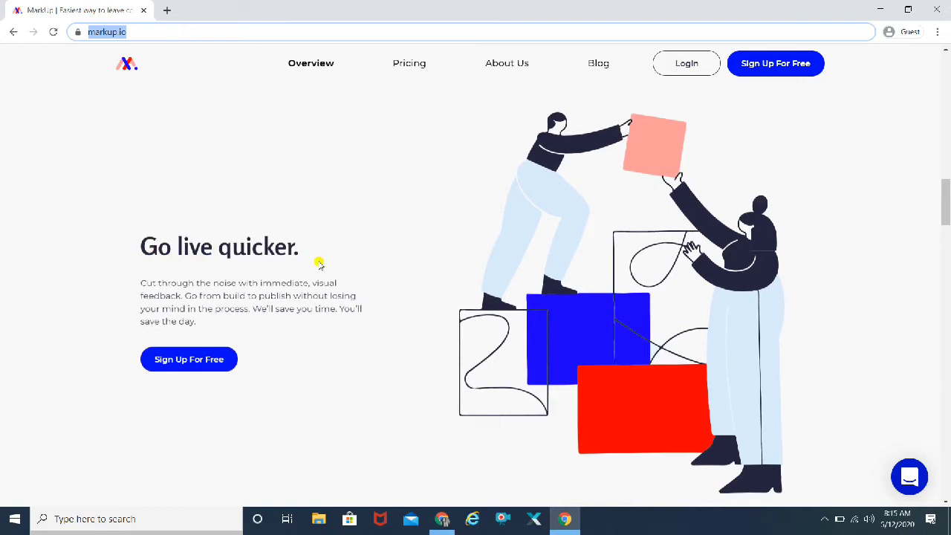
{"action": "scroll", "coordinate": [509, 339], "scroll_direction": "down", "scroll_amount": 3}
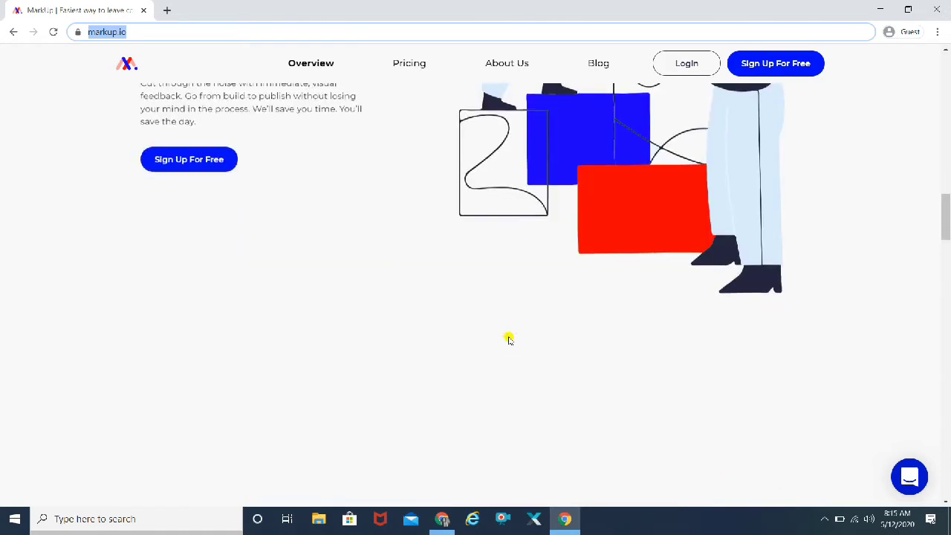
{"action": "scroll", "coordinate": [509, 339], "scroll_direction": "down", "scroll_amount": 3}
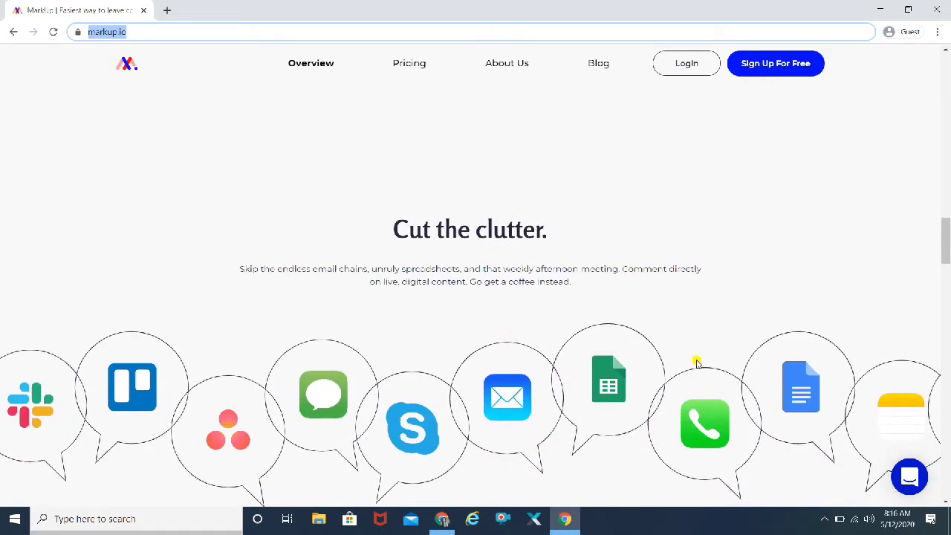
{"action": "left_click_drag", "start_coordinate": [946, 252], "coordinate": [948, 381]}
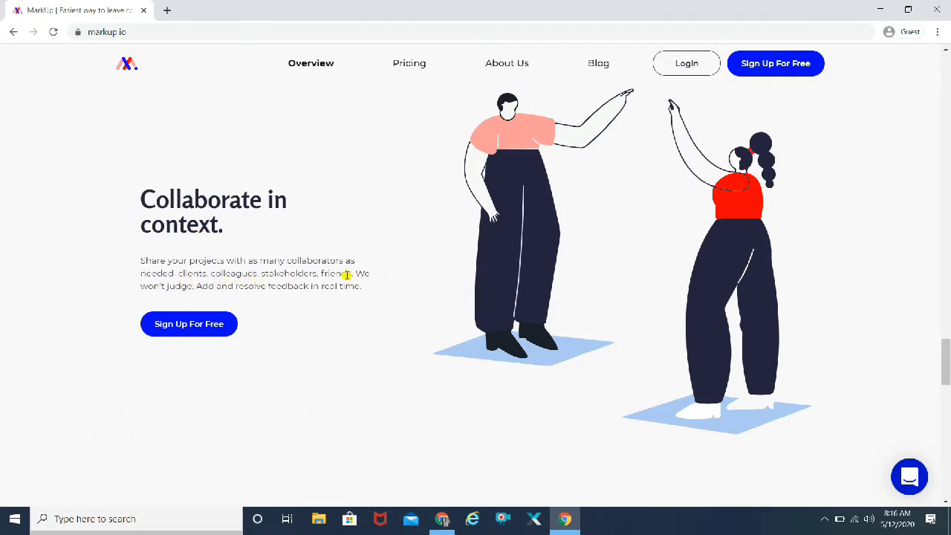
{"action": "left_click_drag", "start_coordinate": [947, 353], "coordinate": [947, 365]}
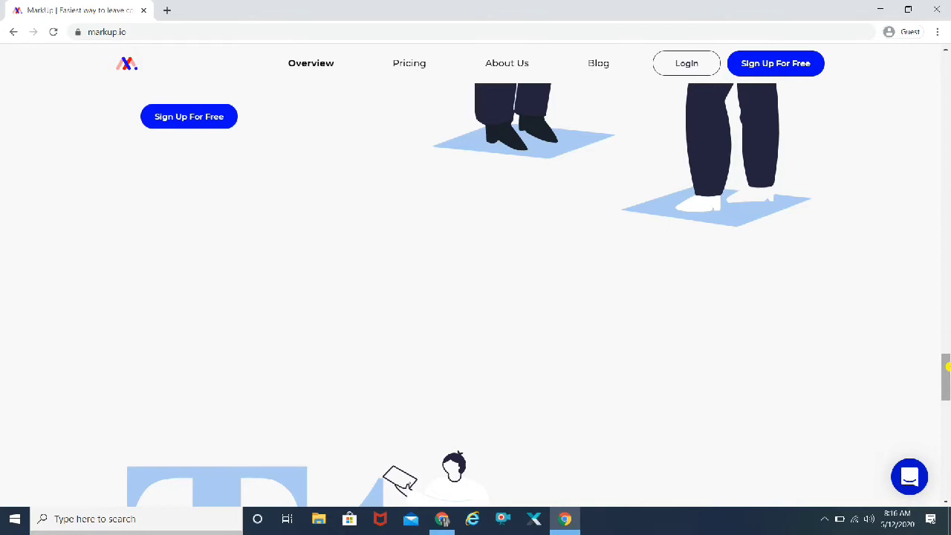
{"action": "scroll", "coordinate": [948, 364], "scroll_direction": "down", "scroll_amount": 4}
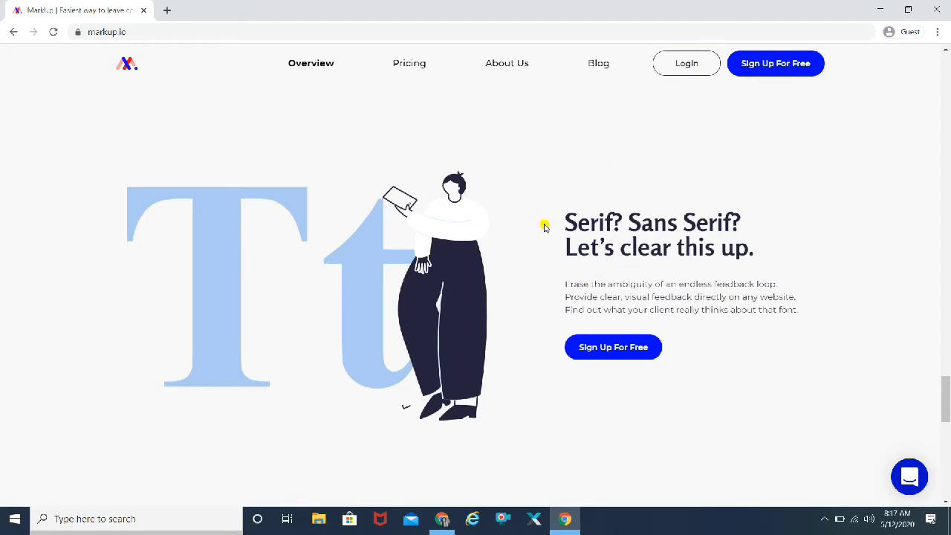
{"action": "scroll", "coordinate": [544, 227], "scroll_direction": "down", "scroll_amount": 5}
{"action": "scroll", "coordinate": [446, 191], "scroll_direction": "up", "scroll_amount": 2}
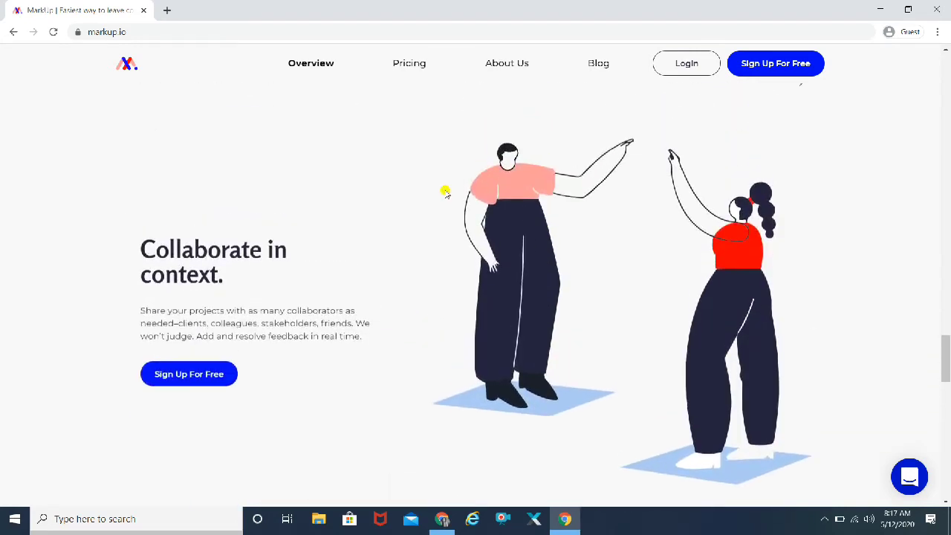
- Open the Pricing page and compare what the Individual, Team and Enterprise plans include
{"action": "left_click", "coordinate": [401, 66]}
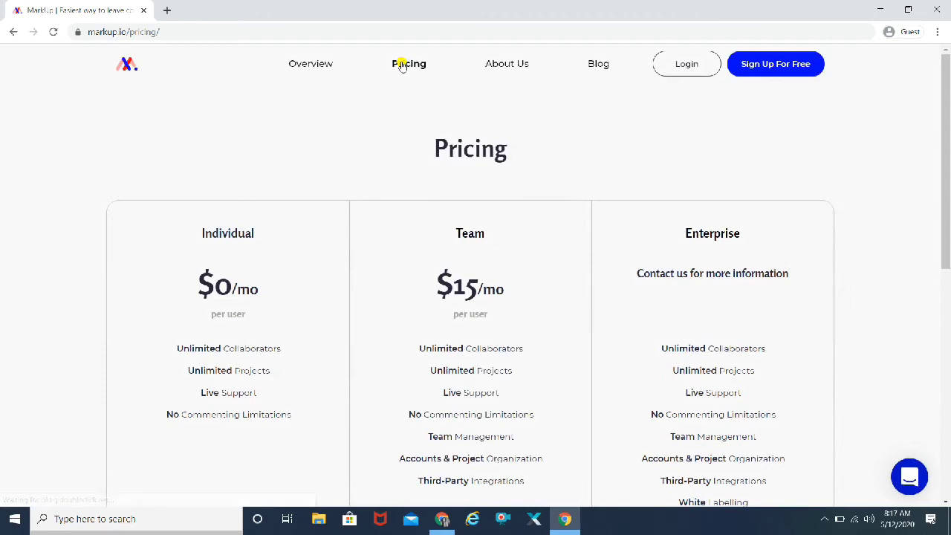
{"action": "scroll", "coordinate": [170, 297], "scroll_direction": "down", "scroll_amount": 1}
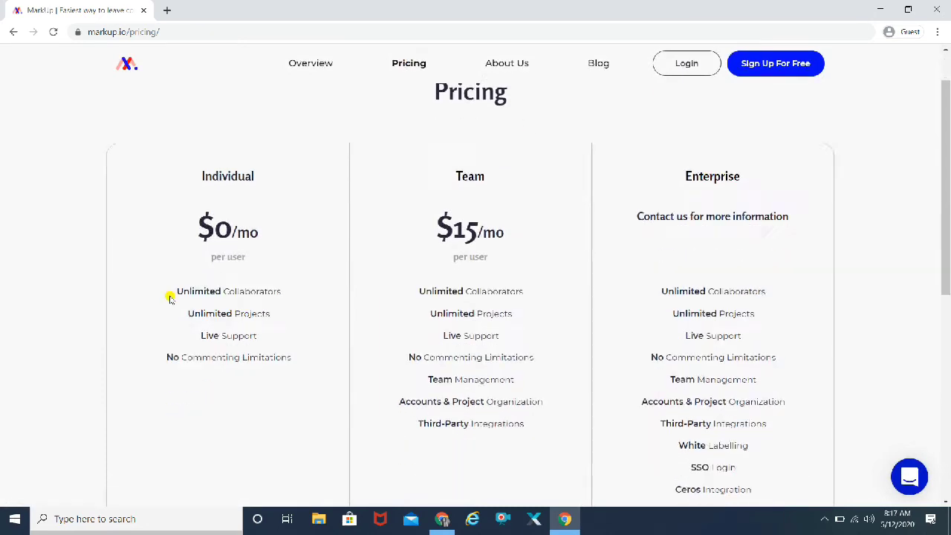
{"action": "scroll", "coordinate": [170, 297], "scroll_direction": "down", "scroll_amount": 1}
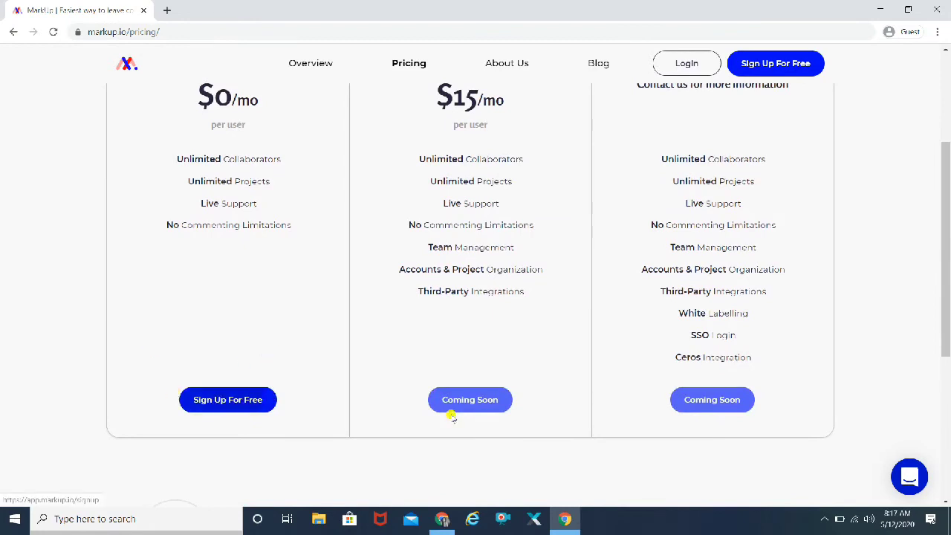
{"action": "scroll", "coordinate": [431, 320], "scroll_direction": "up", "scroll_amount": 1}
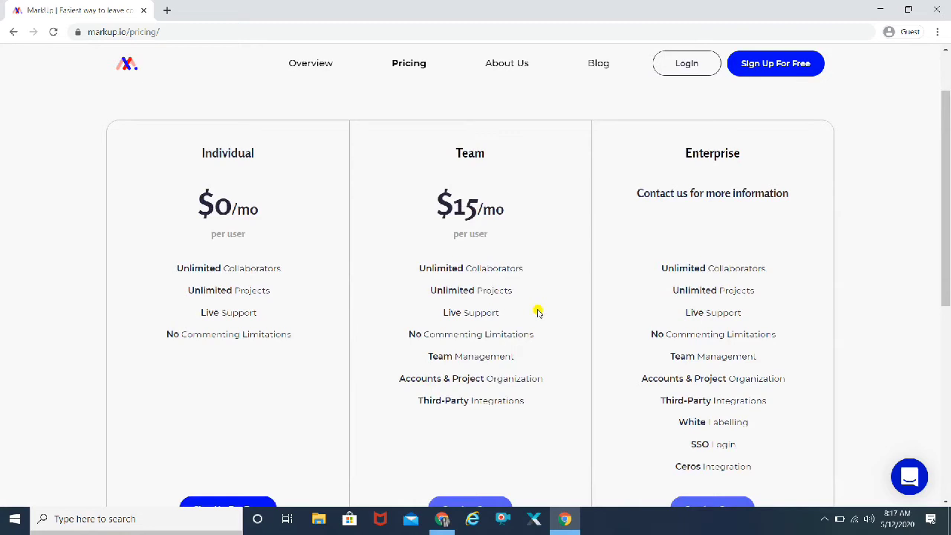
{"action": "scroll", "coordinate": [724, 246], "scroll_direction": "down", "scroll_amount": 1}
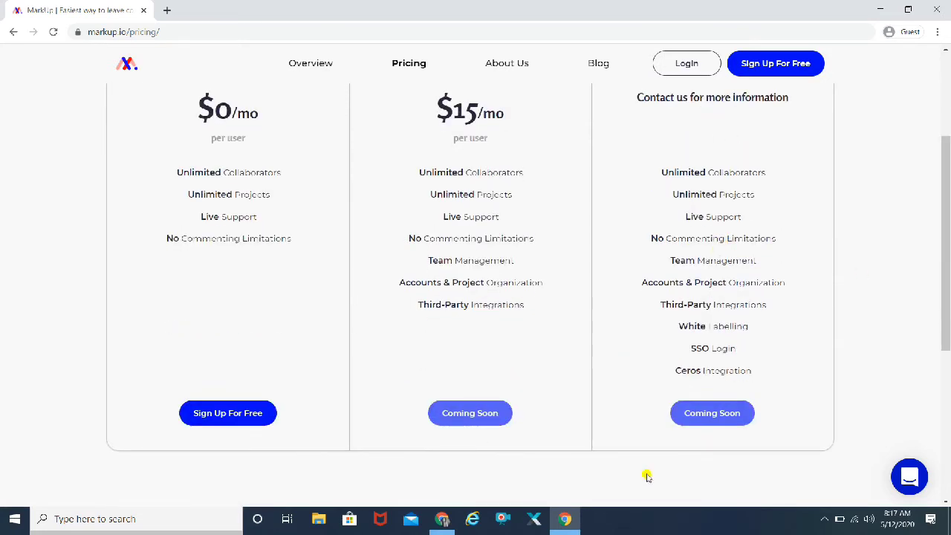
{"action": "scroll", "coordinate": [610, 252], "scroll_direction": "up", "scroll_amount": 2}
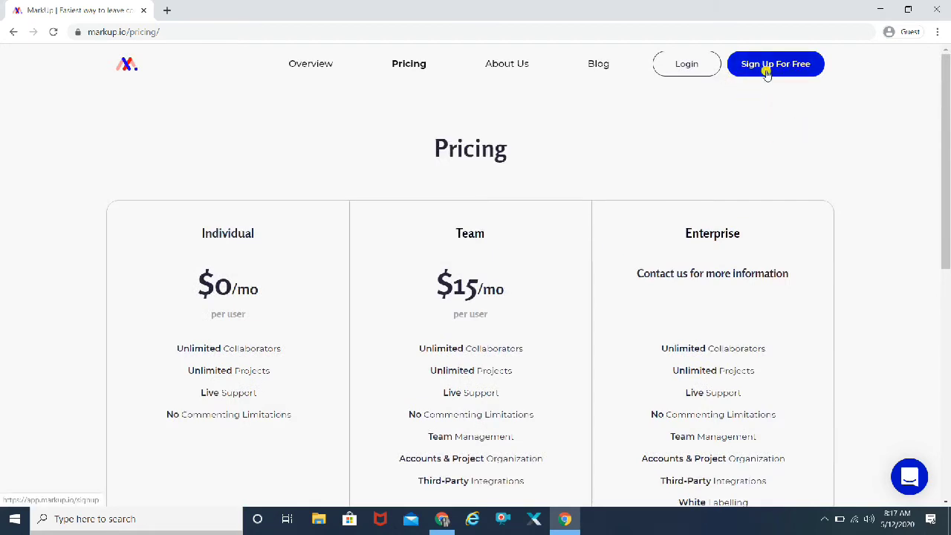
{"action": "left_click", "coordinate": [686, 65]}
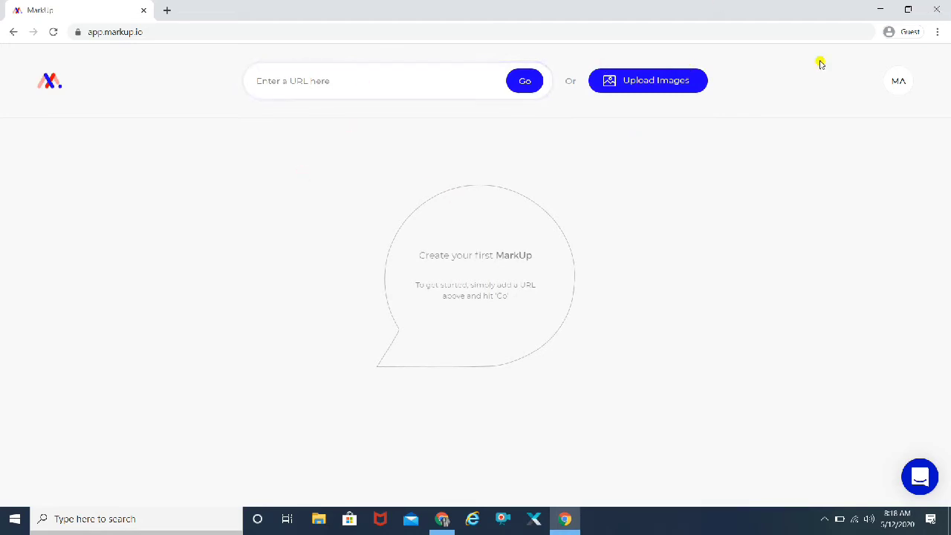
{"action": "left_click", "coordinate": [365, 87]}
{"action": "type", "text": "www.google.com"}
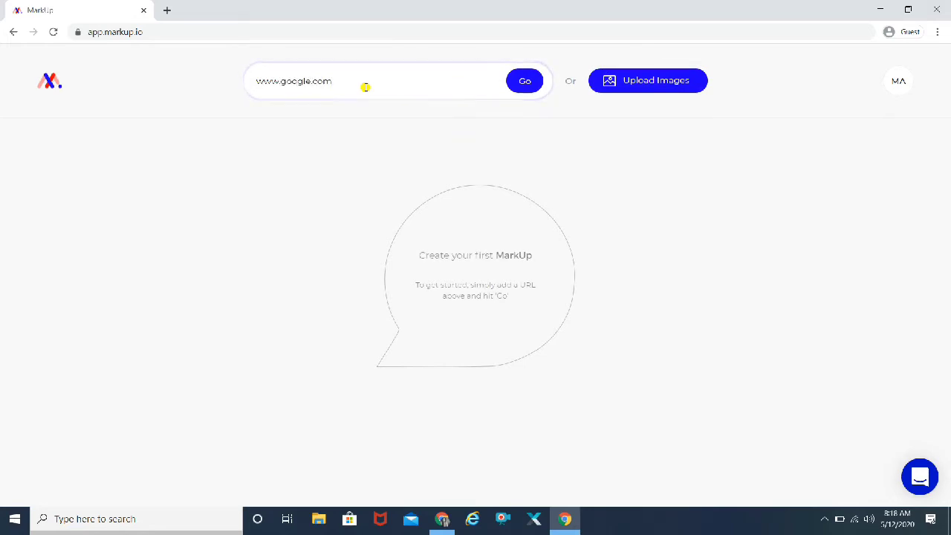
{"action": "key", "text": "ctrl+a"}
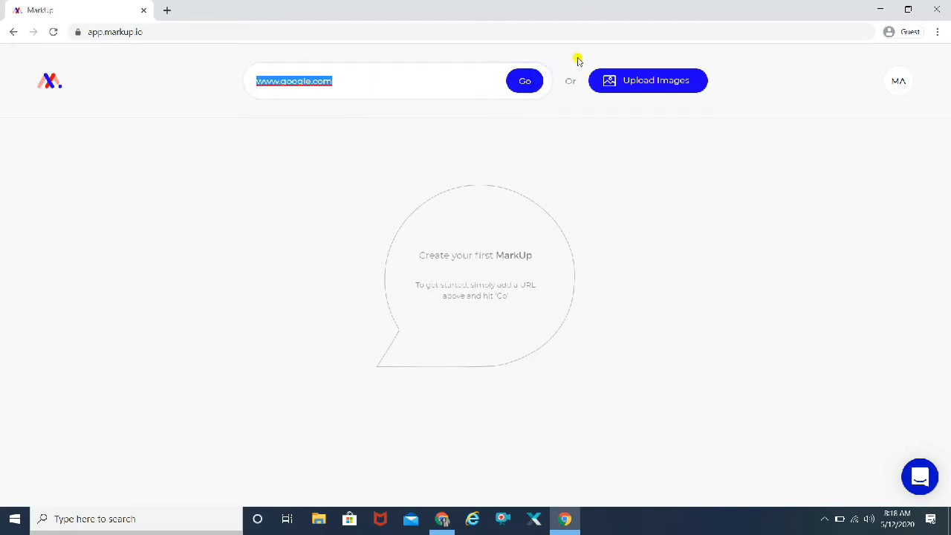
{"action": "left_click", "coordinate": [525, 82]}
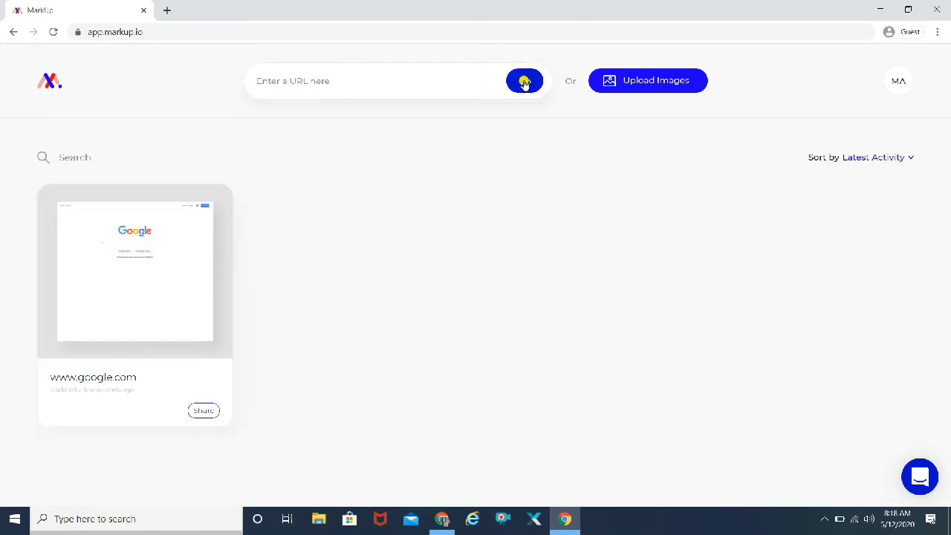
- Upload the image google-search-engine-on-macbook-pro-40185 from the Stock Photos folder and create a MarkUp from it
{"action": "mouse_move", "coordinate": [174, 240]}
{"action": "left_click", "coordinate": [643, 84]}
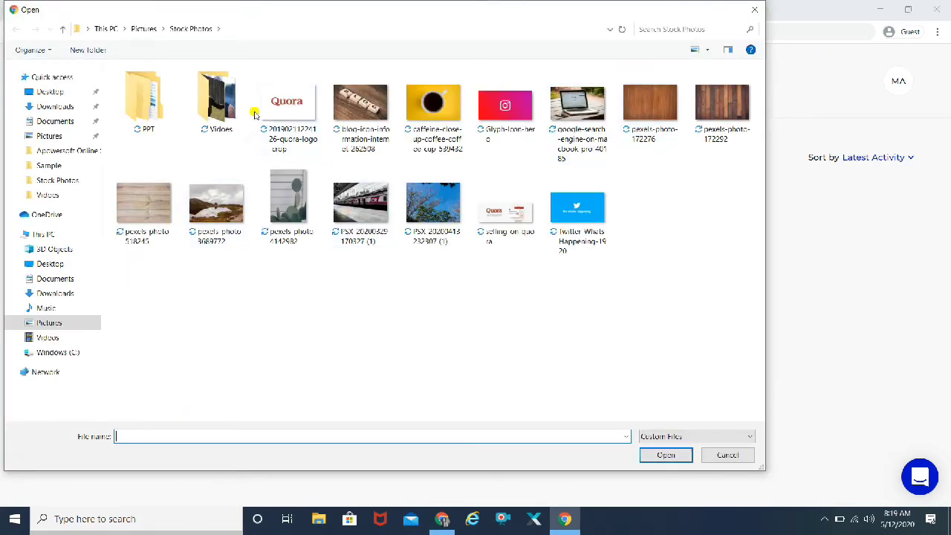
{"action": "left_click", "coordinate": [582, 109]}
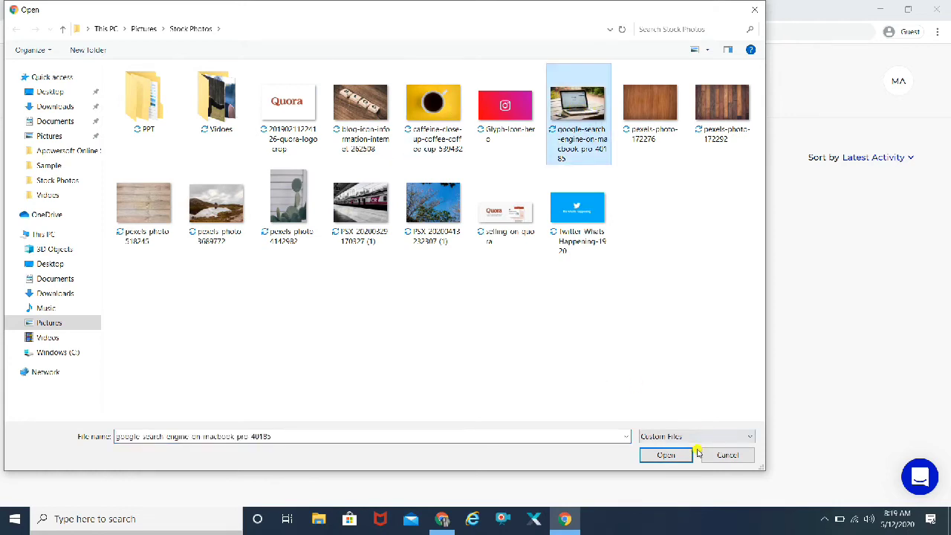
{"action": "left_click", "coordinate": [664, 455]}
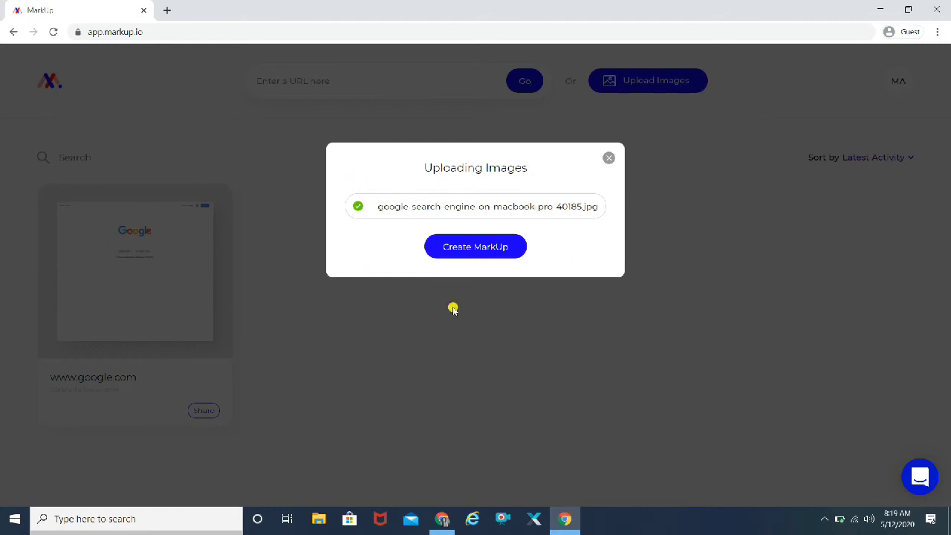
{"action": "left_click", "coordinate": [476, 252]}
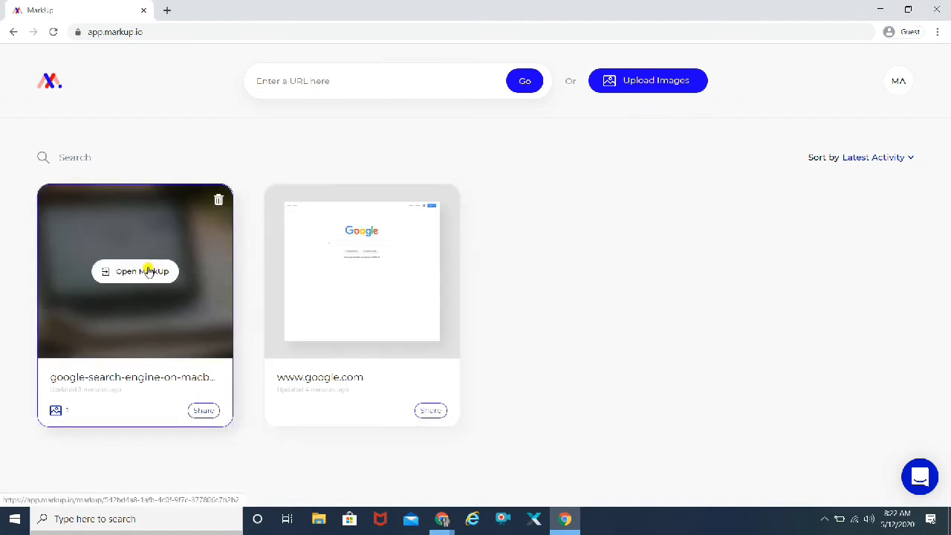
- Open the laptop image's MarkUp and post the comment "hdsghdsahadsh" at the upper-left edge of the laptop screen
{"action": "left_click", "coordinate": [148, 272]}
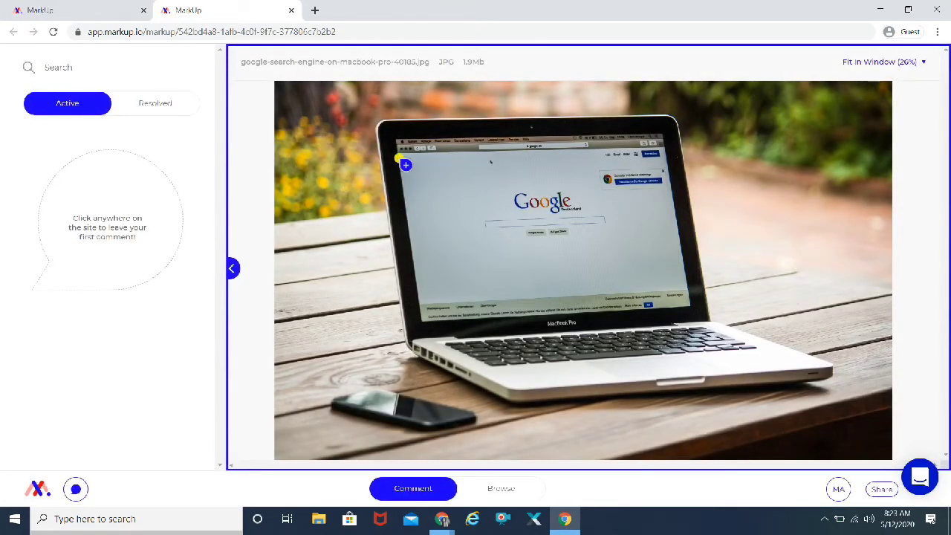
{"action": "left_click", "coordinate": [395, 175]}
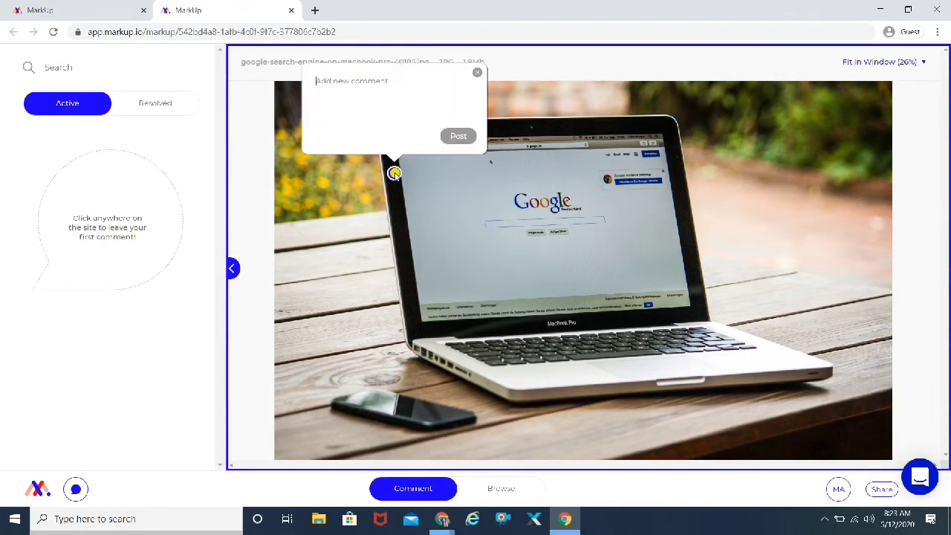
{"action": "type", "text": "hdsghdsahagsh"}
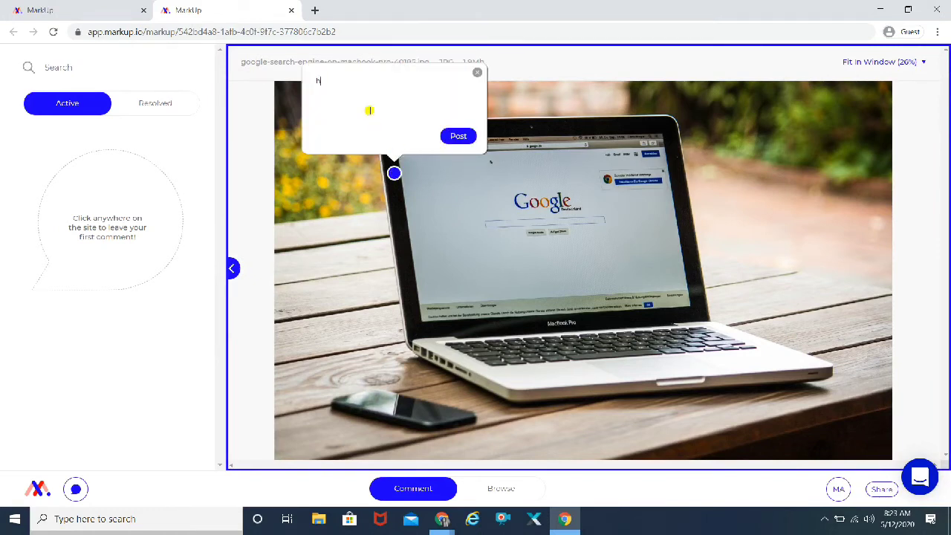
{"action": "left_click", "coordinate": [454, 136]}
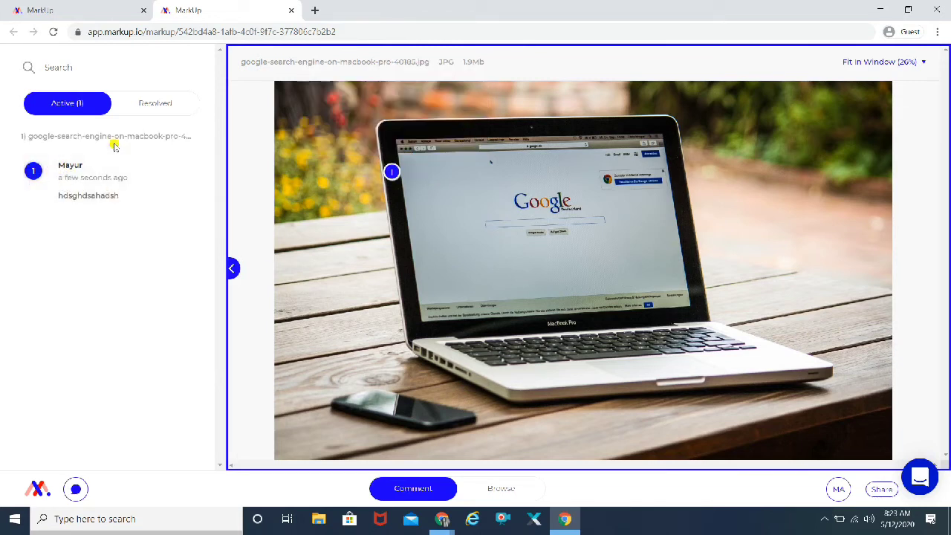
- Post the comment "Remove search bar" on the Google search field in the laptop image and copy the project invite link
{"action": "left_click", "coordinate": [561, 221]}
{"action": "type", "text": "Remove search bar"}
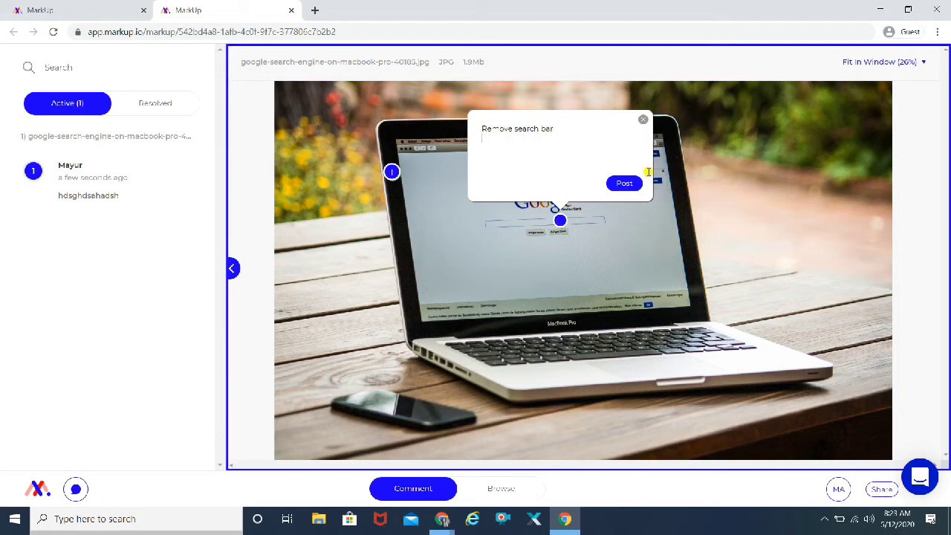
{"action": "left_click", "coordinate": [626, 184]}
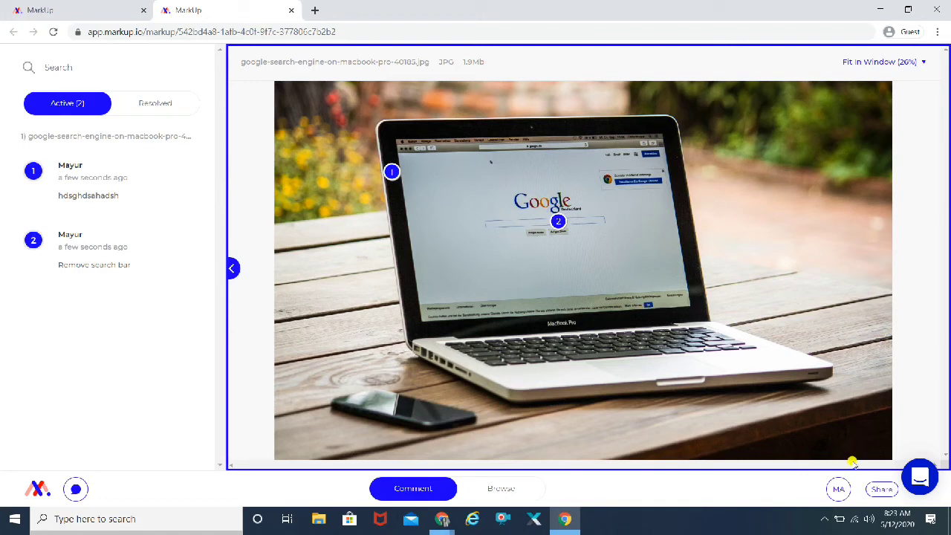
{"action": "left_click", "coordinate": [881, 490]}
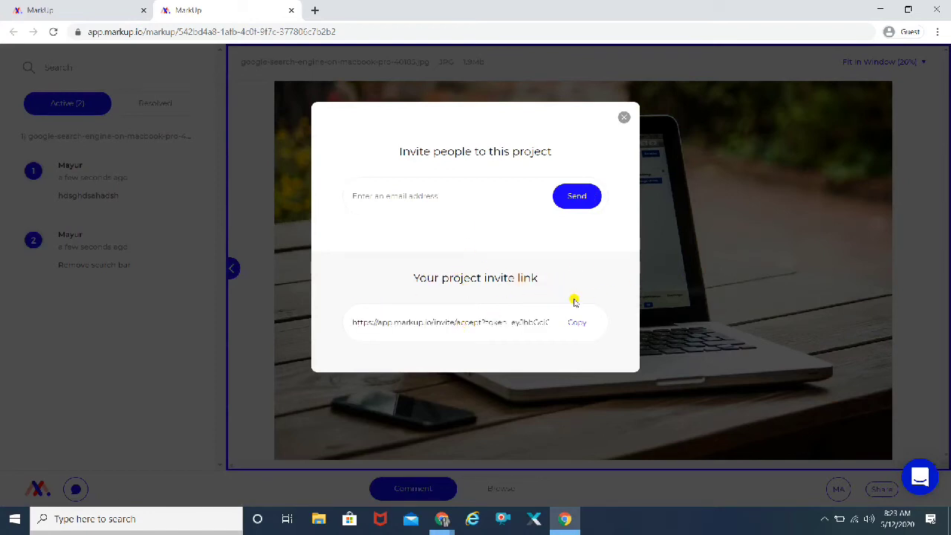
{"action": "left_click", "coordinate": [578, 323]}
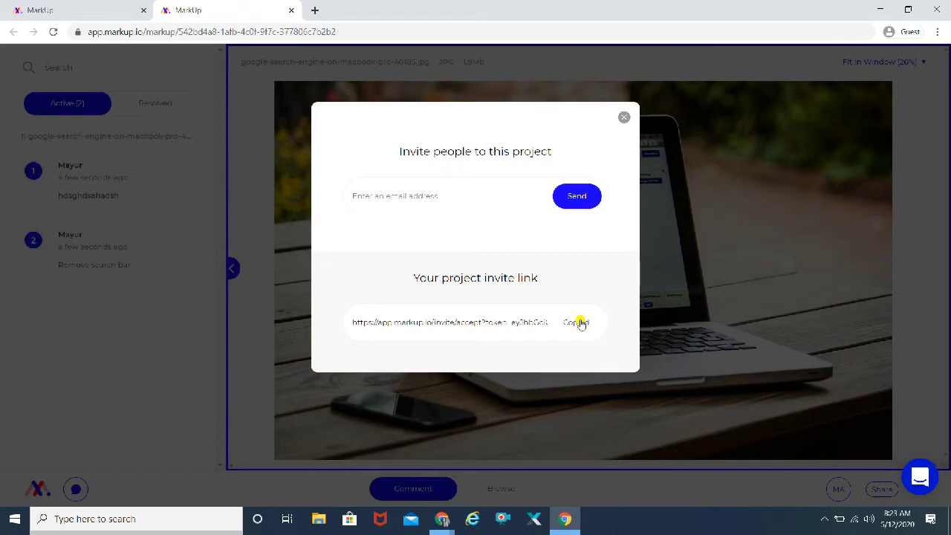
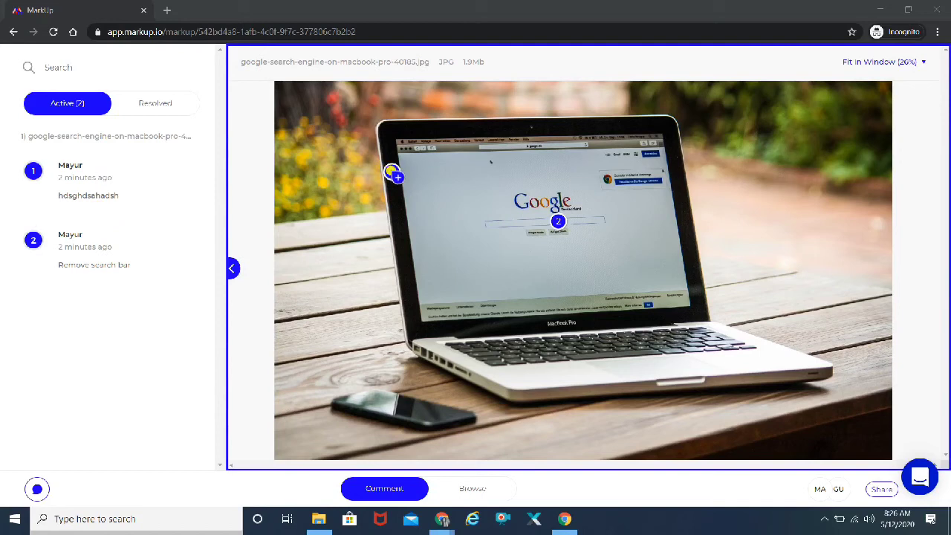
- In the incognito window, continue to the MarkUp as a guest under a guest name, without an email, and dismiss the welcome tour
{"action": "left_click", "coordinate": [390, 171]}
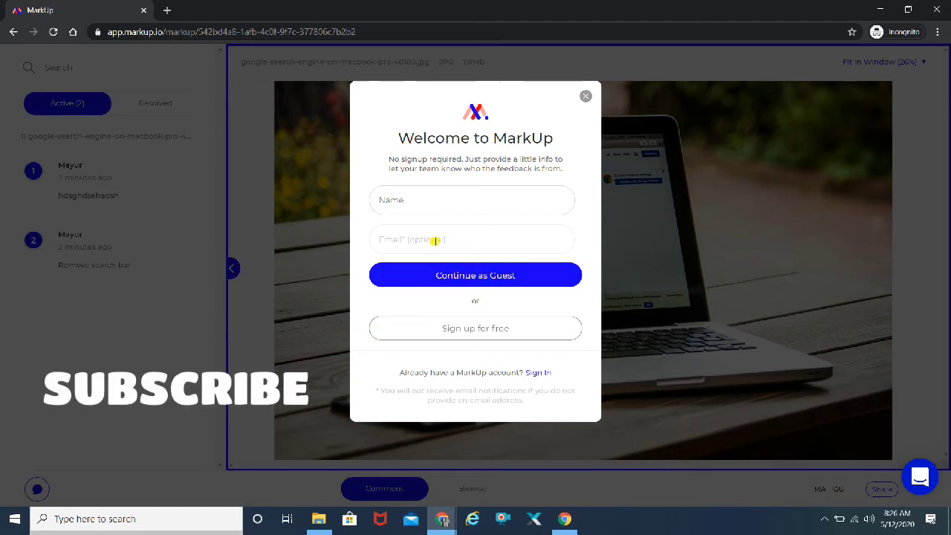
{"action": "left_click", "coordinate": [445, 207]}
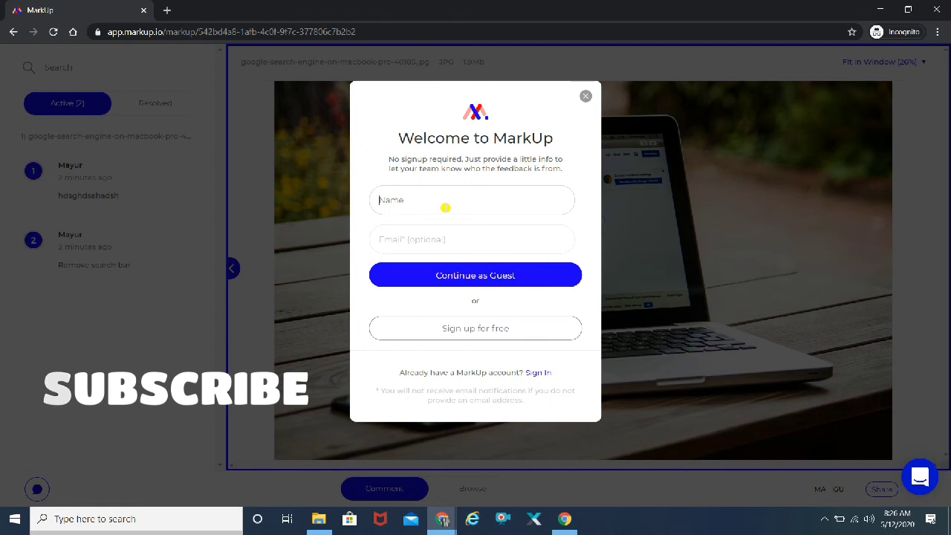
{"action": "type", "text": "Ma"}
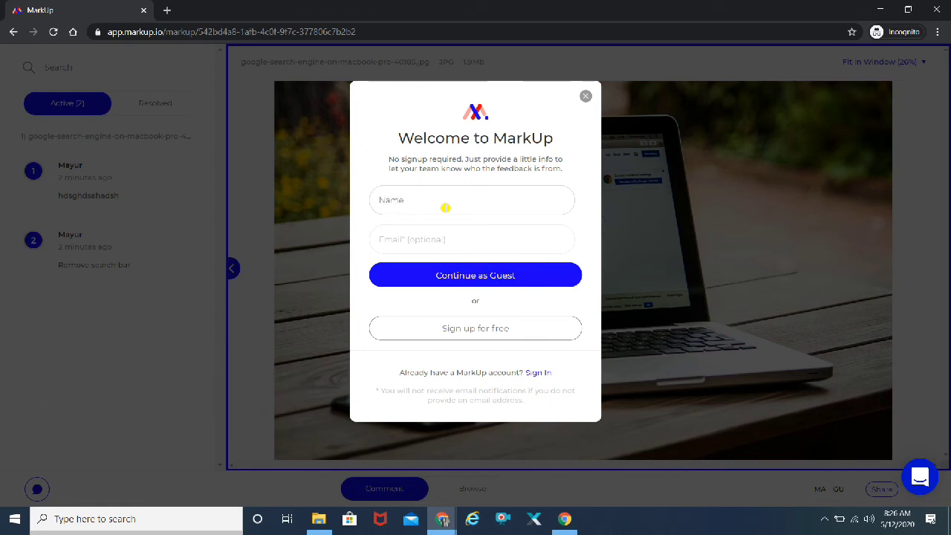
{"action": "type", "text": "st Dearded geek"}
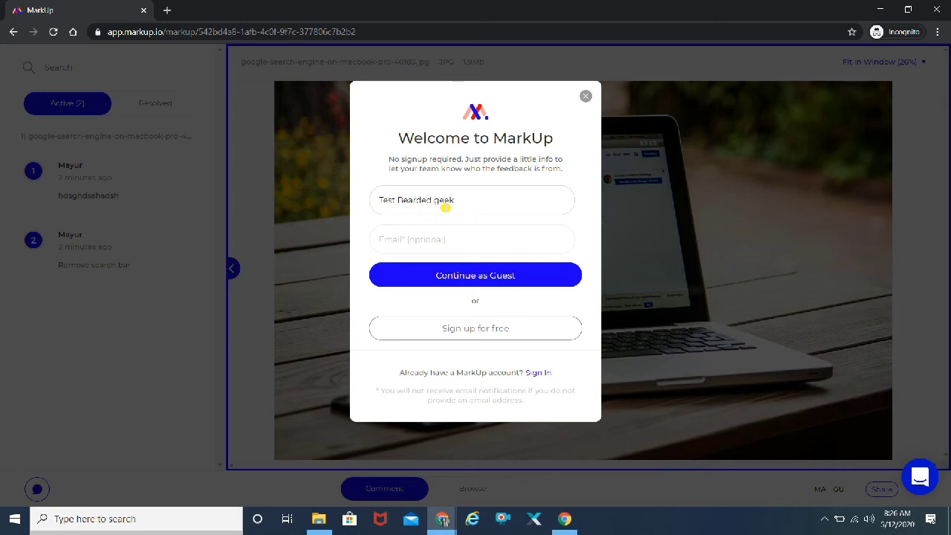
{"action": "left_click", "coordinate": [474, 276]}
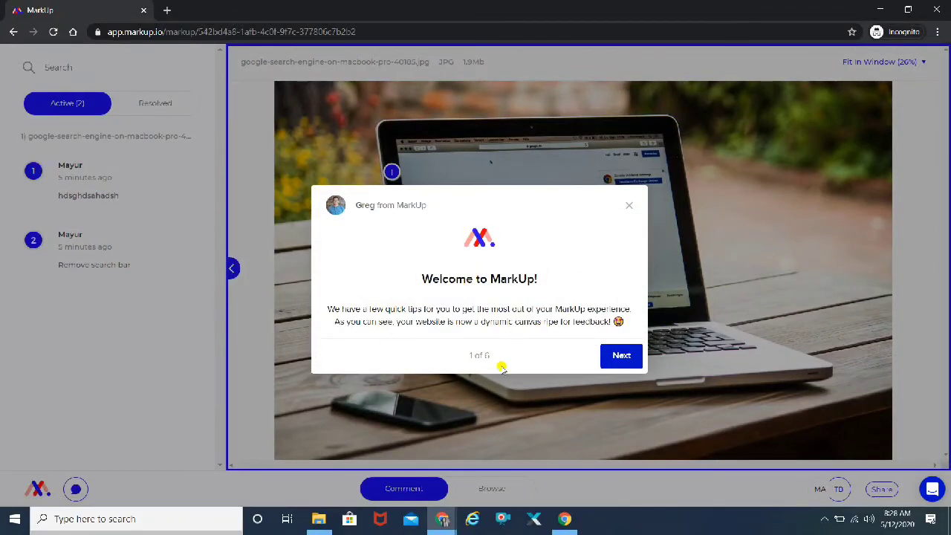
{"action": "left_click", "coordinate": [630, 208]}
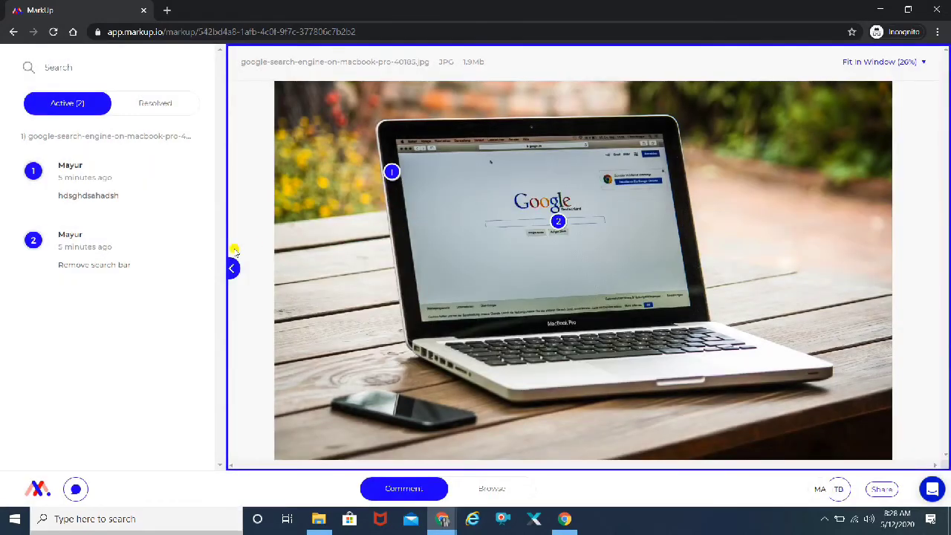
- Open comment 1 at the laptop screen's upper-left edge and post the reply "Ok Done"
{"action": "left_click", "coordinate": [393, 175]}
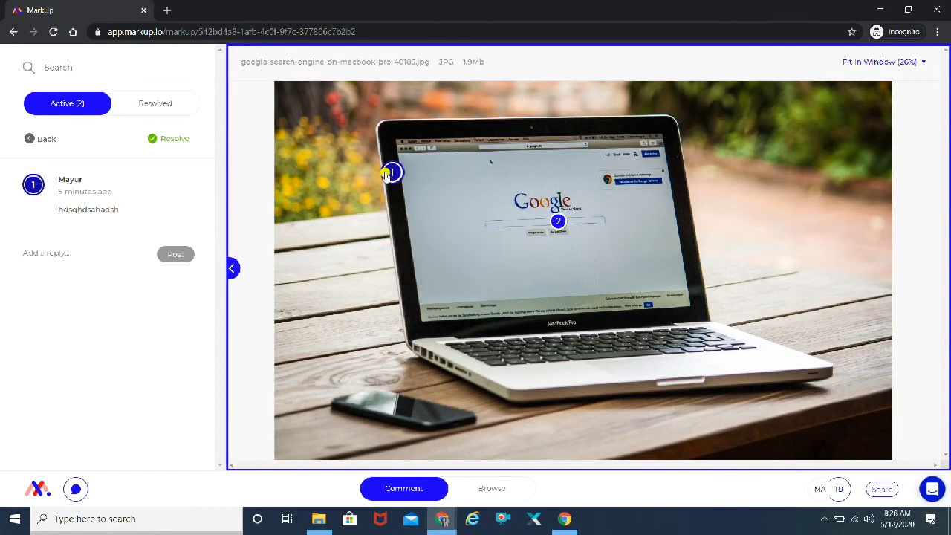
{"action": "left_click", "coordinate": [394, 173]}
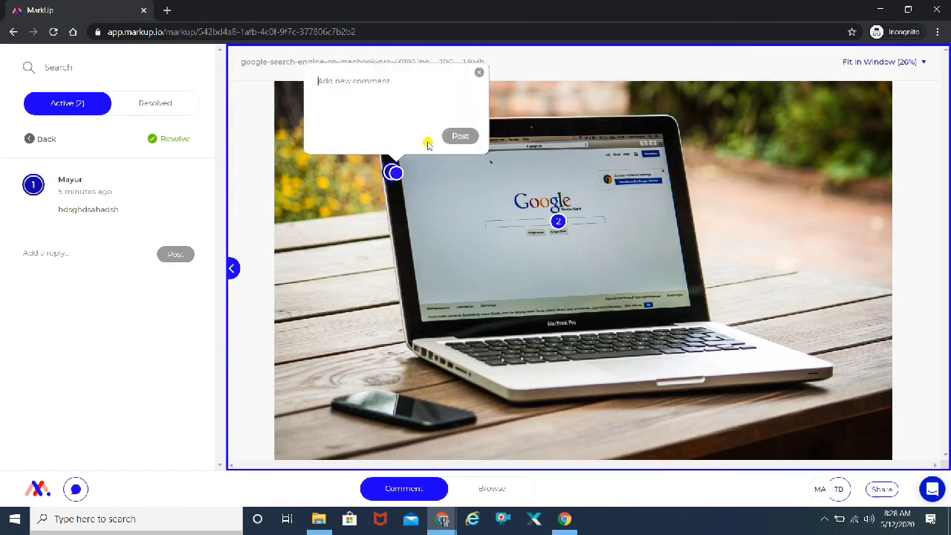
{"action": "left_click", "coordinate": [480, 72]}
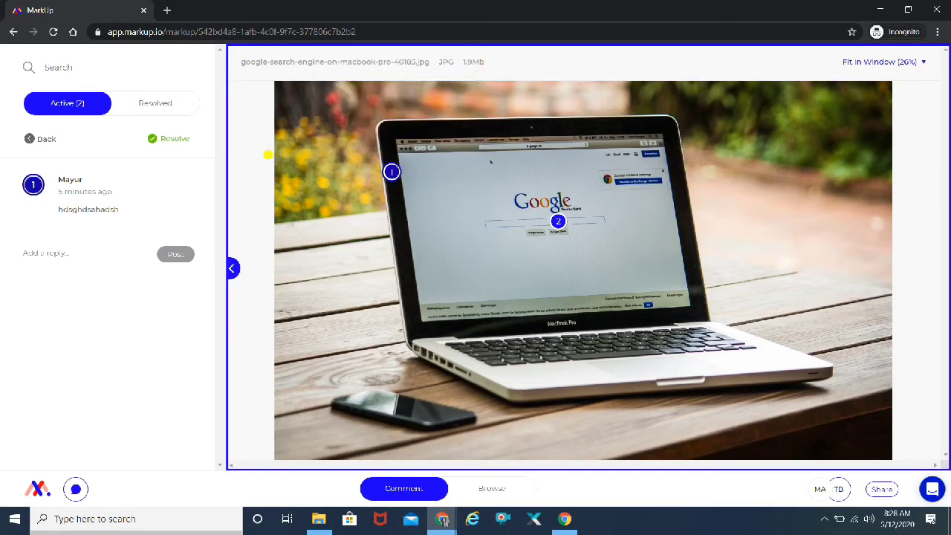
{"action": "left_click", "coordinate": [46, 254]}
{"action": "type", "text": "one"}
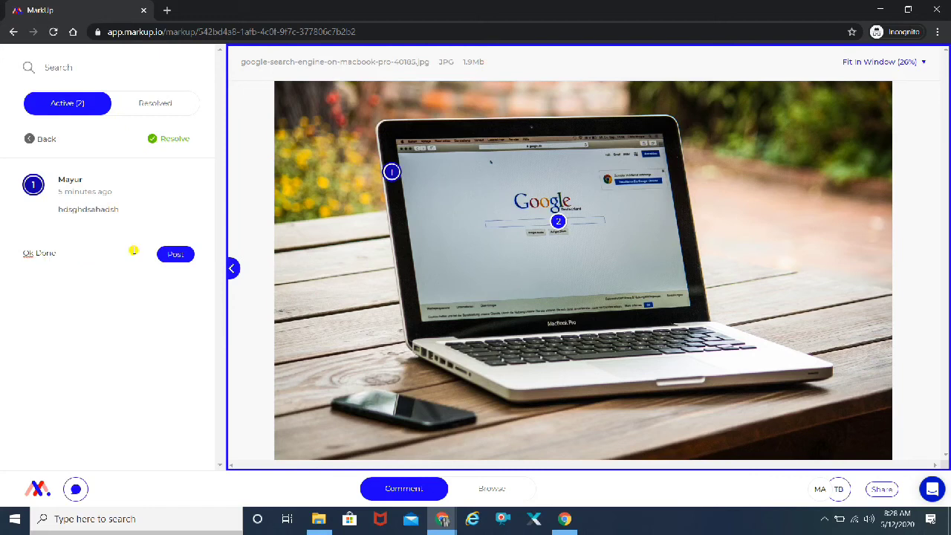
{"action": "left_click", "coordinate": [173, 258]}
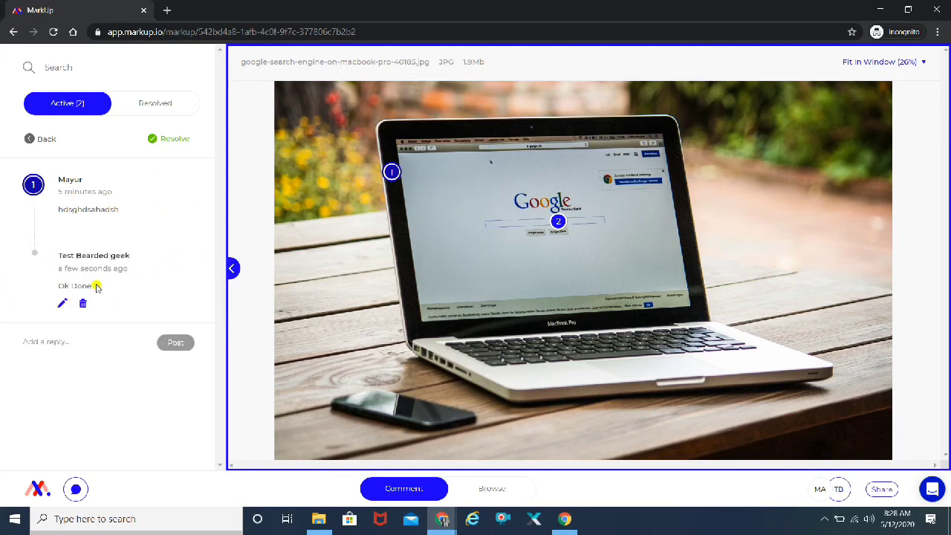
- Open comment 2, "Remove search bar", and post the reply "Ok Done"
{"action": "left_click", "coordinate": [559, 225]}
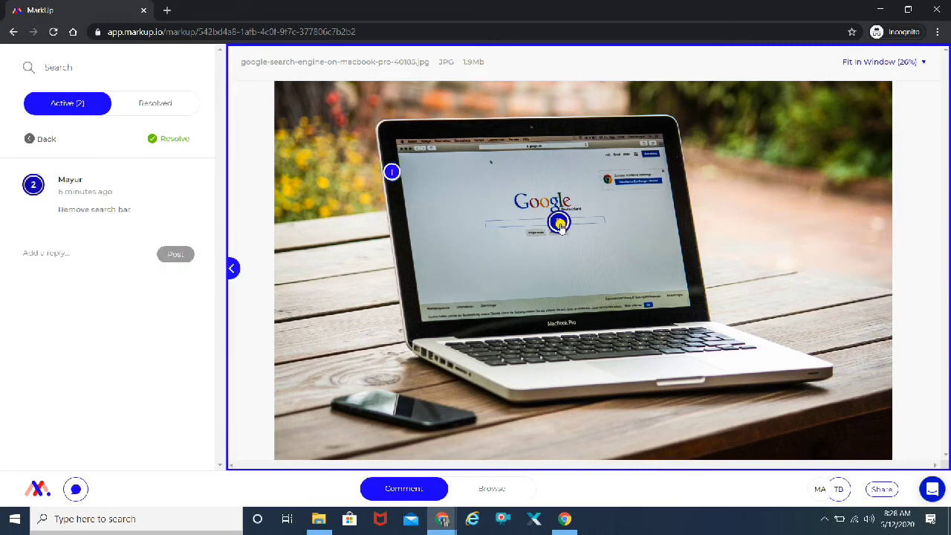
{"action": "left_click", "coordinate": [54, 258]}
{"action": "type", "text": "Ok L"}
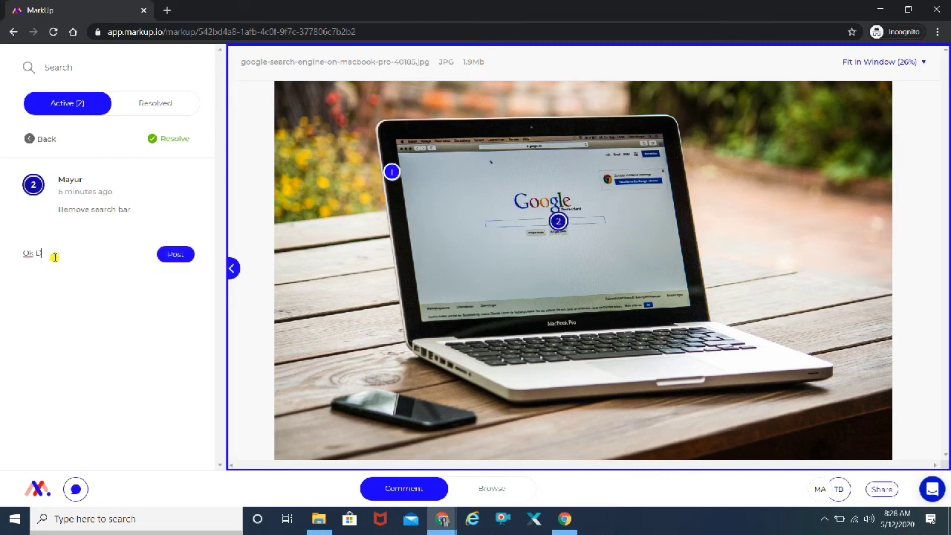
{"action": "type", "text": " Done"}
{"action": "left_click", "coordinate": [172, 255]}
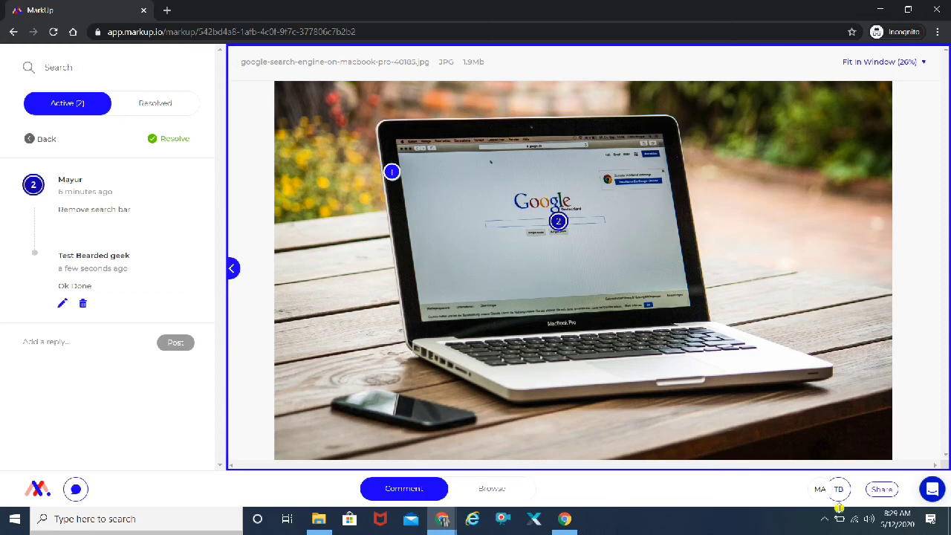
- Copy the project invite link from the guest session and open it in the owner's Chrome window
{"action": "left_click", "coordinate": [565, 520]}
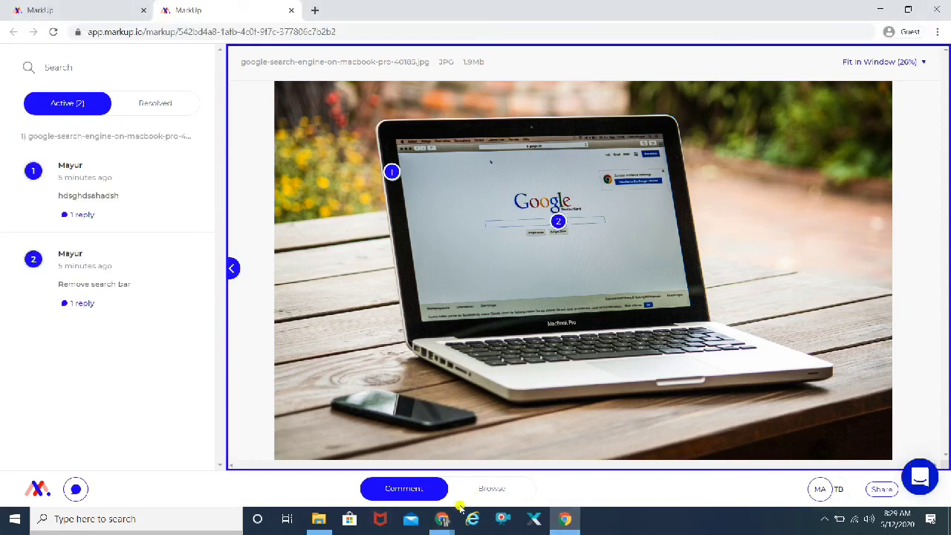
{"action": "mouse_move", "coordinate": [444, 522]}
{"action": "left_click", "coordinate": [556, 464]}
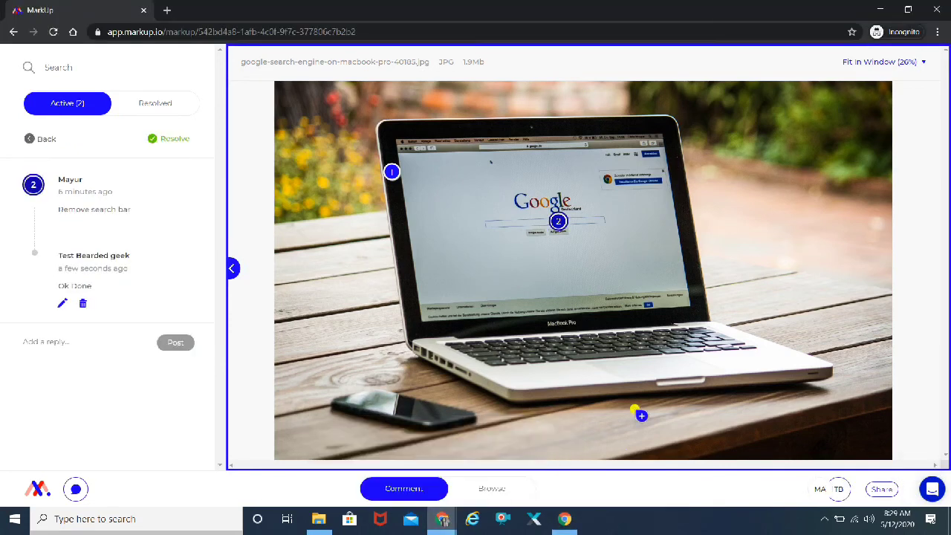
{"action": "left_click", "coordinate": [881, 490]}
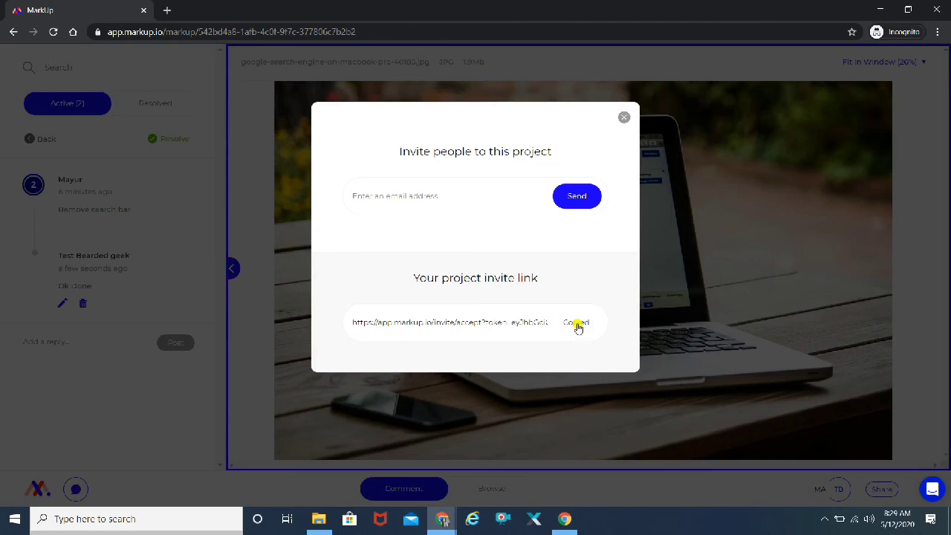
{"action": "mouse_move", "coordinate": [568, 522]}
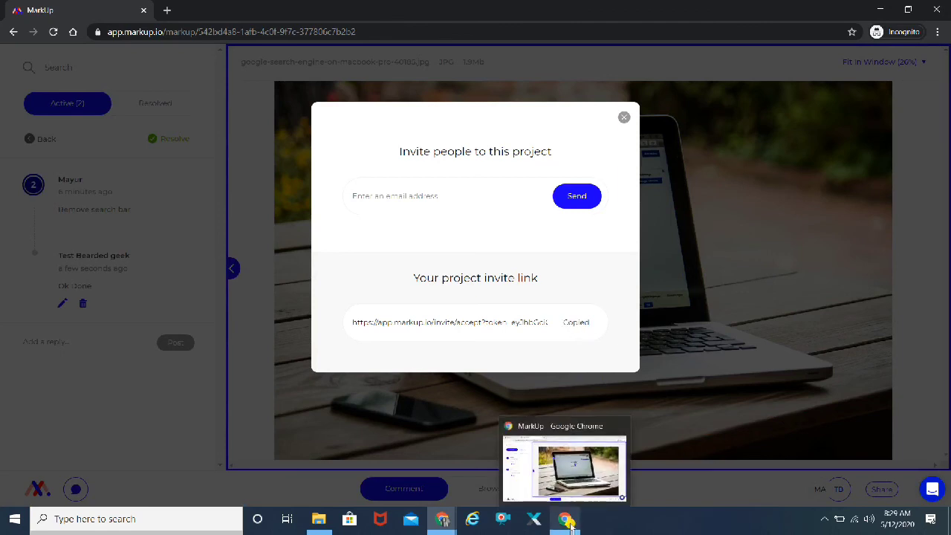
{"action": "left_click", "coordinate": [582, 466]}
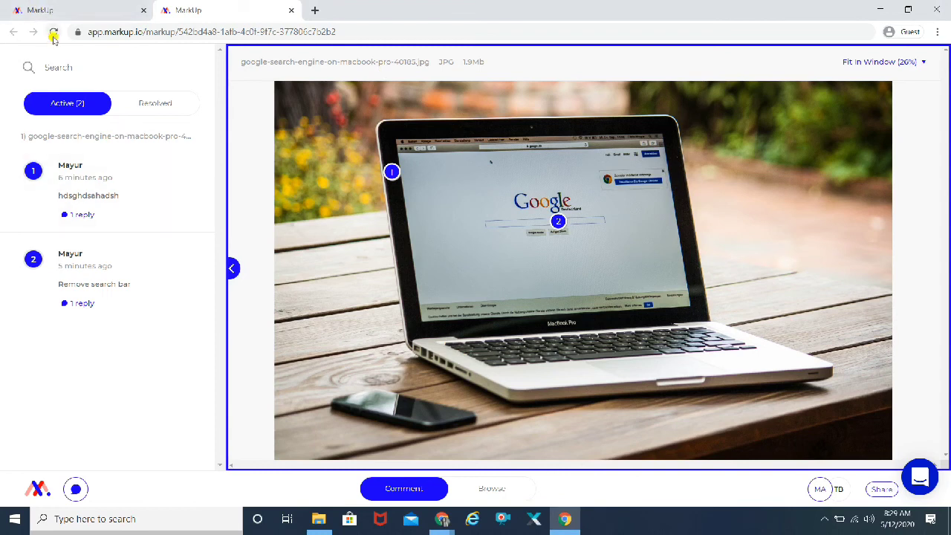
{"action": "left_click", "coordinate": [113, 37]}
{"action": "key", "text": "ctrl+v"}
{"action": "key", "text": "Return"}
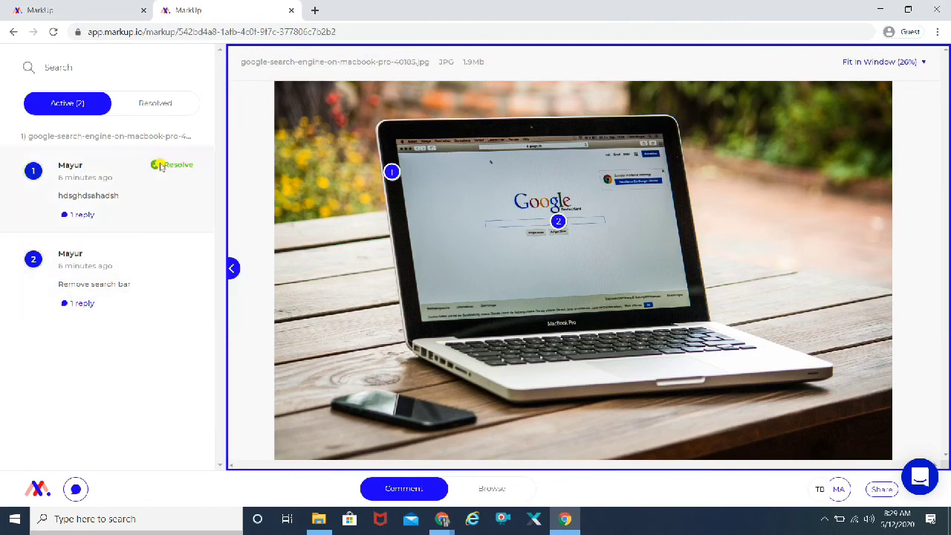
- Read the reply to comment 1, mark both comments on the image as resolved, and check the Resolved and Active lists
{"action": "left_click", "coordinate": [82, 215]}
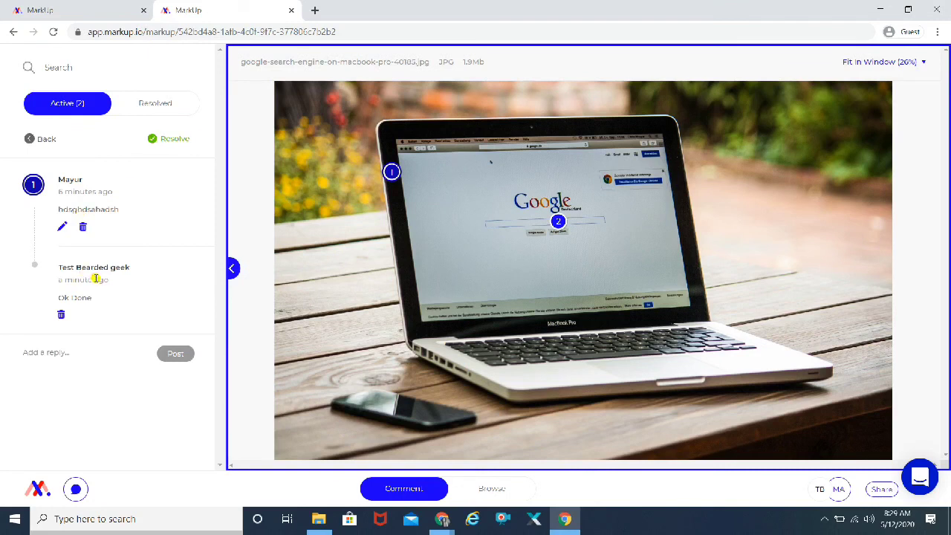
{"action": "left_click", "coordinate": [46, 140]}
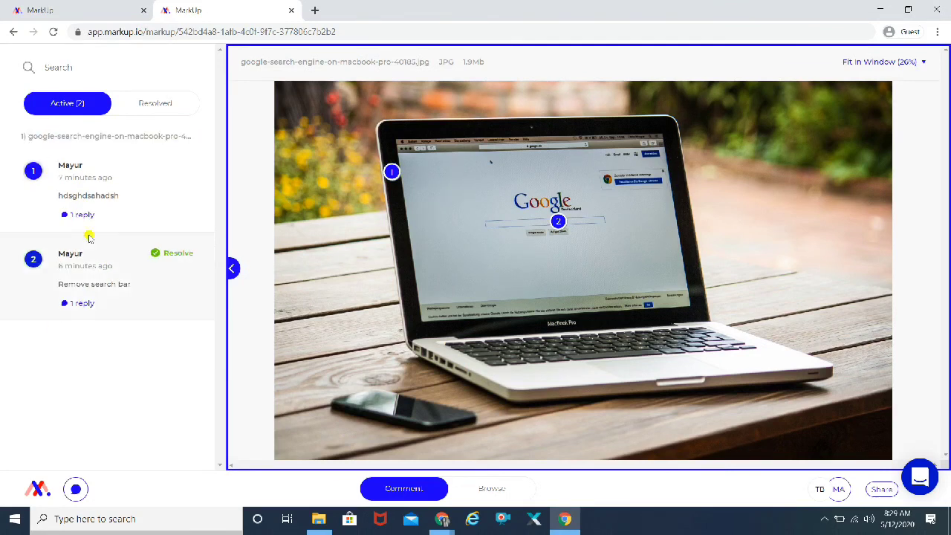
{"action": "left_click", "coordinate": [156, 254]}
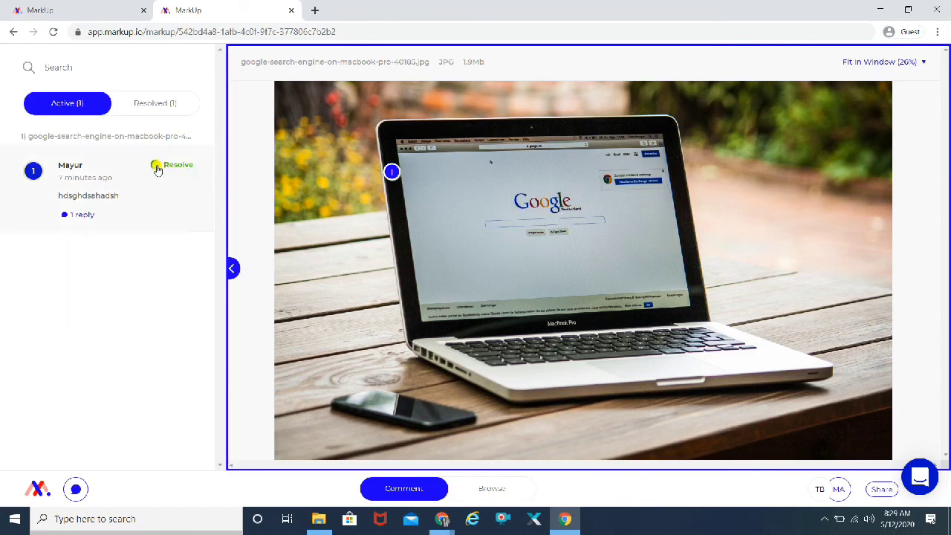
{"action": "left_click", "coordinate": [156, 163]}
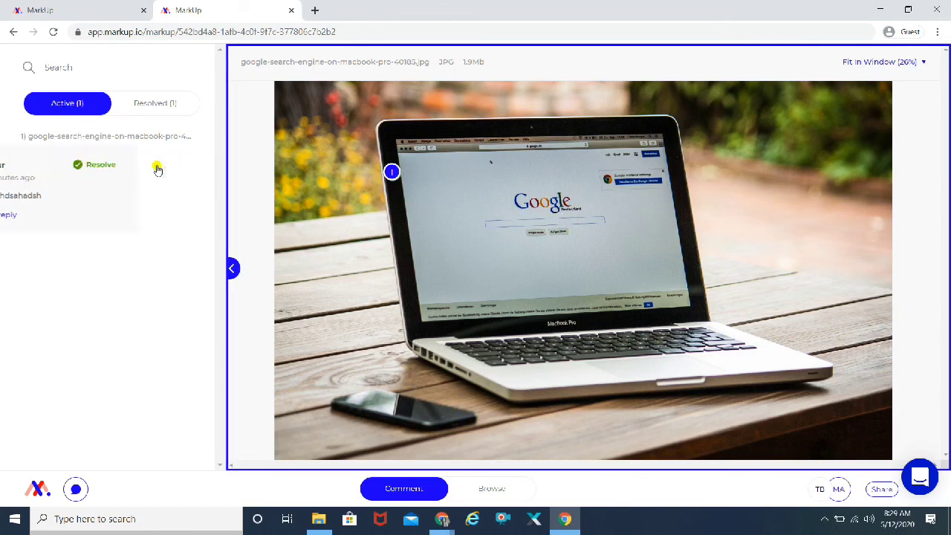
{"action": "left_click", "coordinate": [156, 105]}
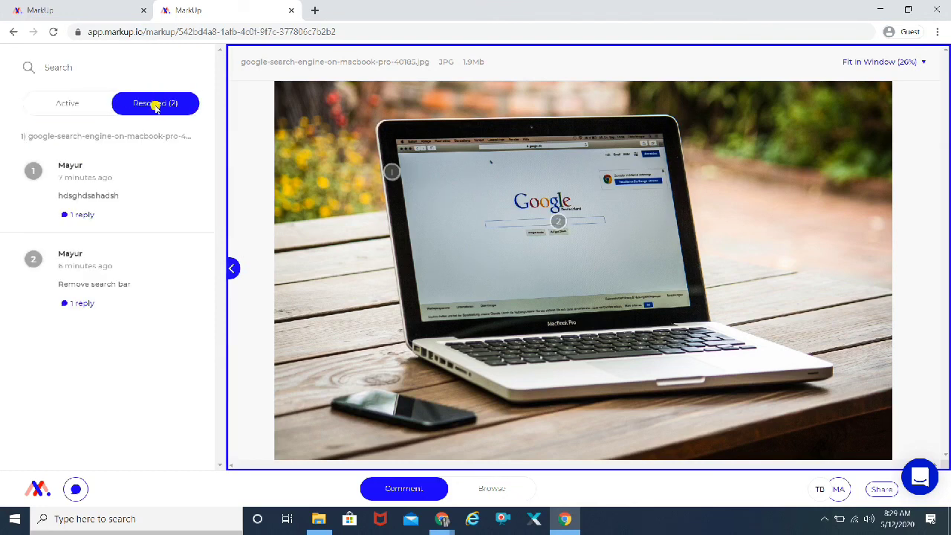
{"action": "left_click", "coordinate": [54, 107]}
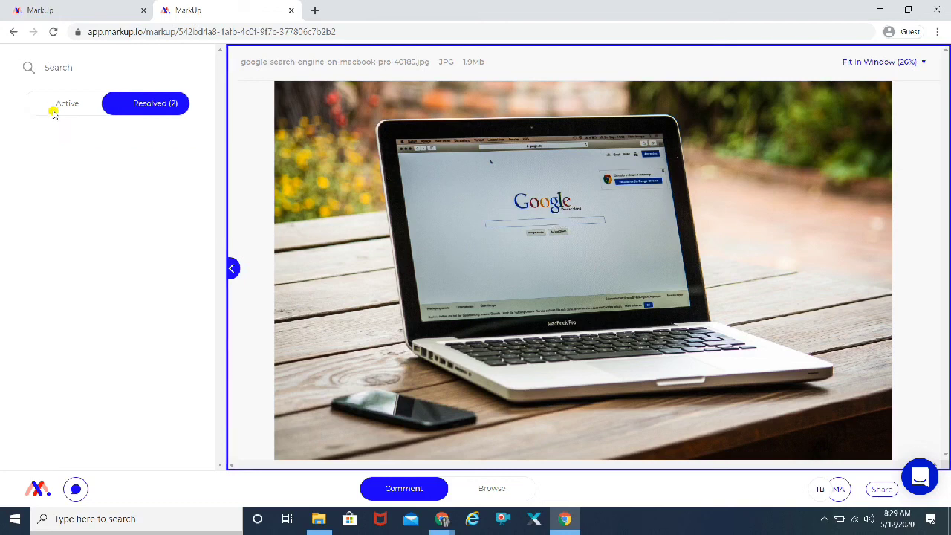